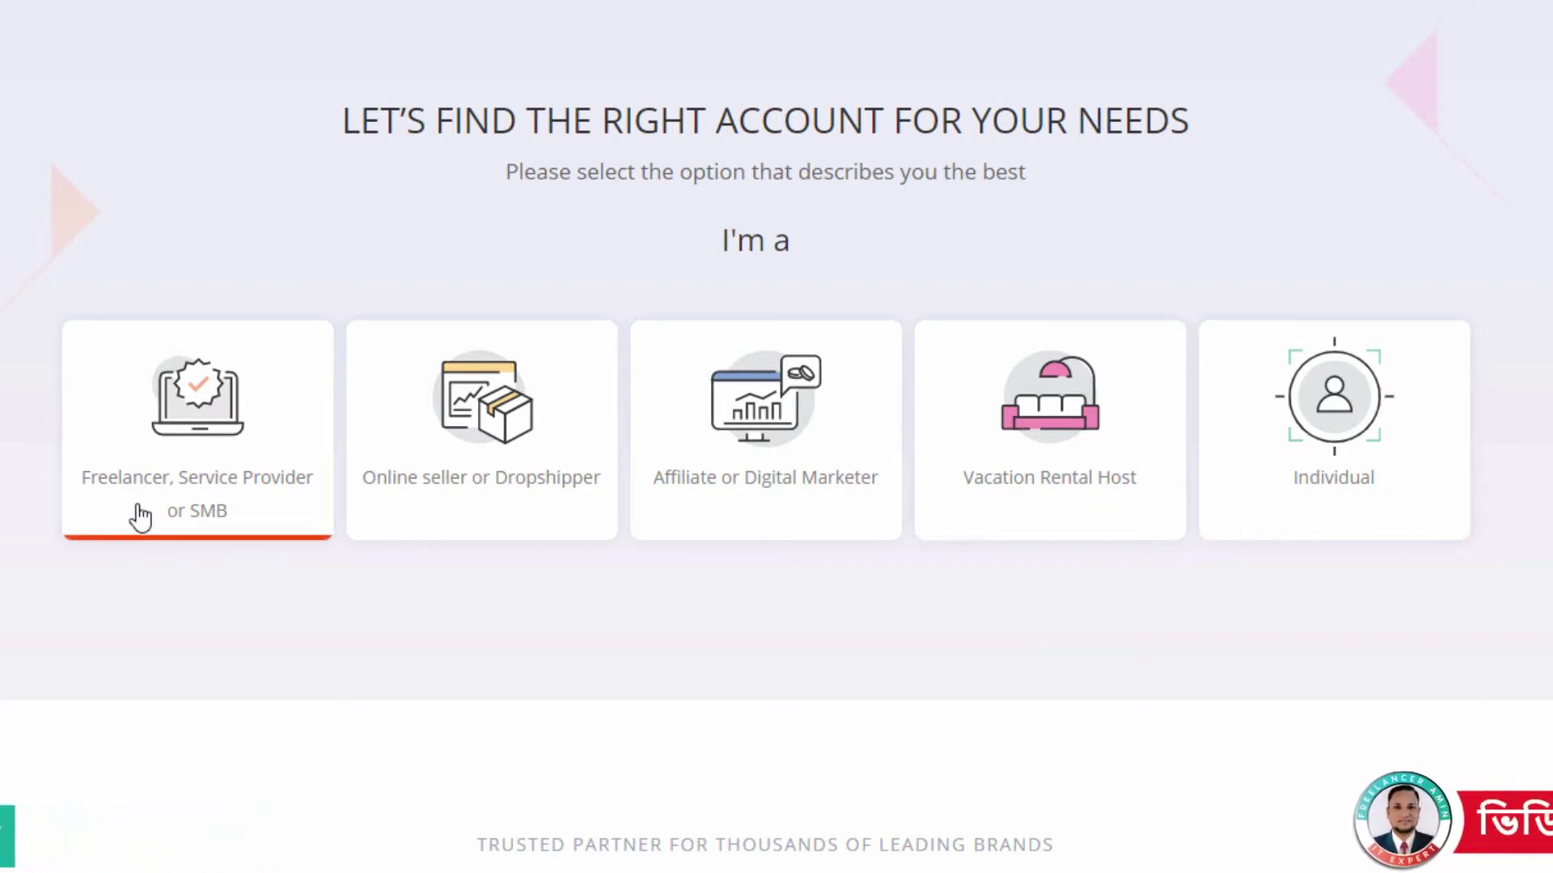
# - Choose the freelancer profile, international-client payments and under-$10,000 monthly volume to start registration
pyautogui.click(172, 477)
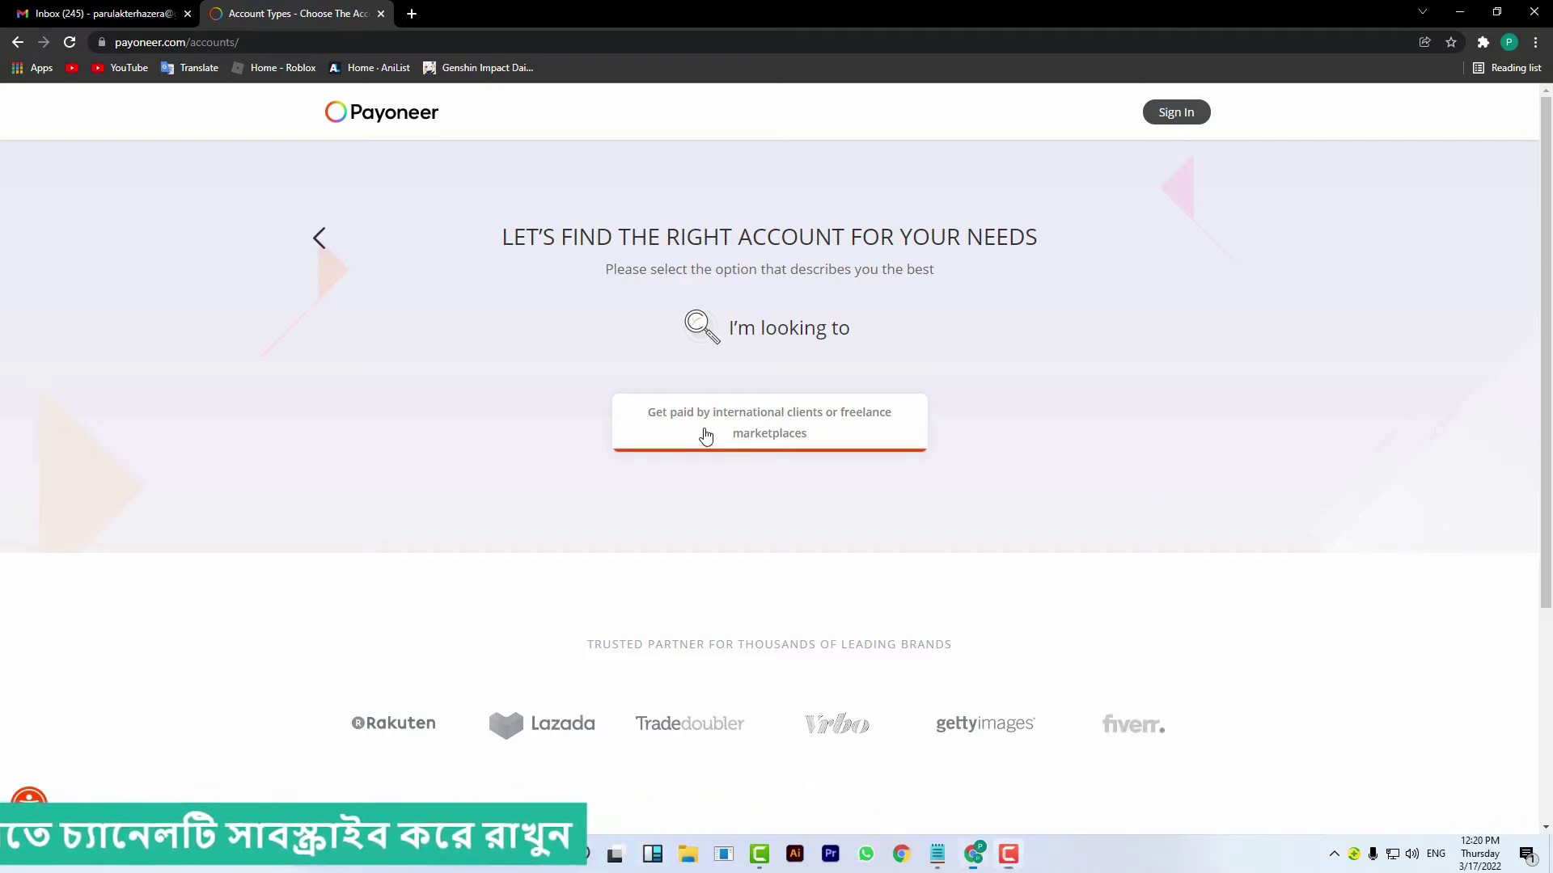
pyautogui.click(706, 437)
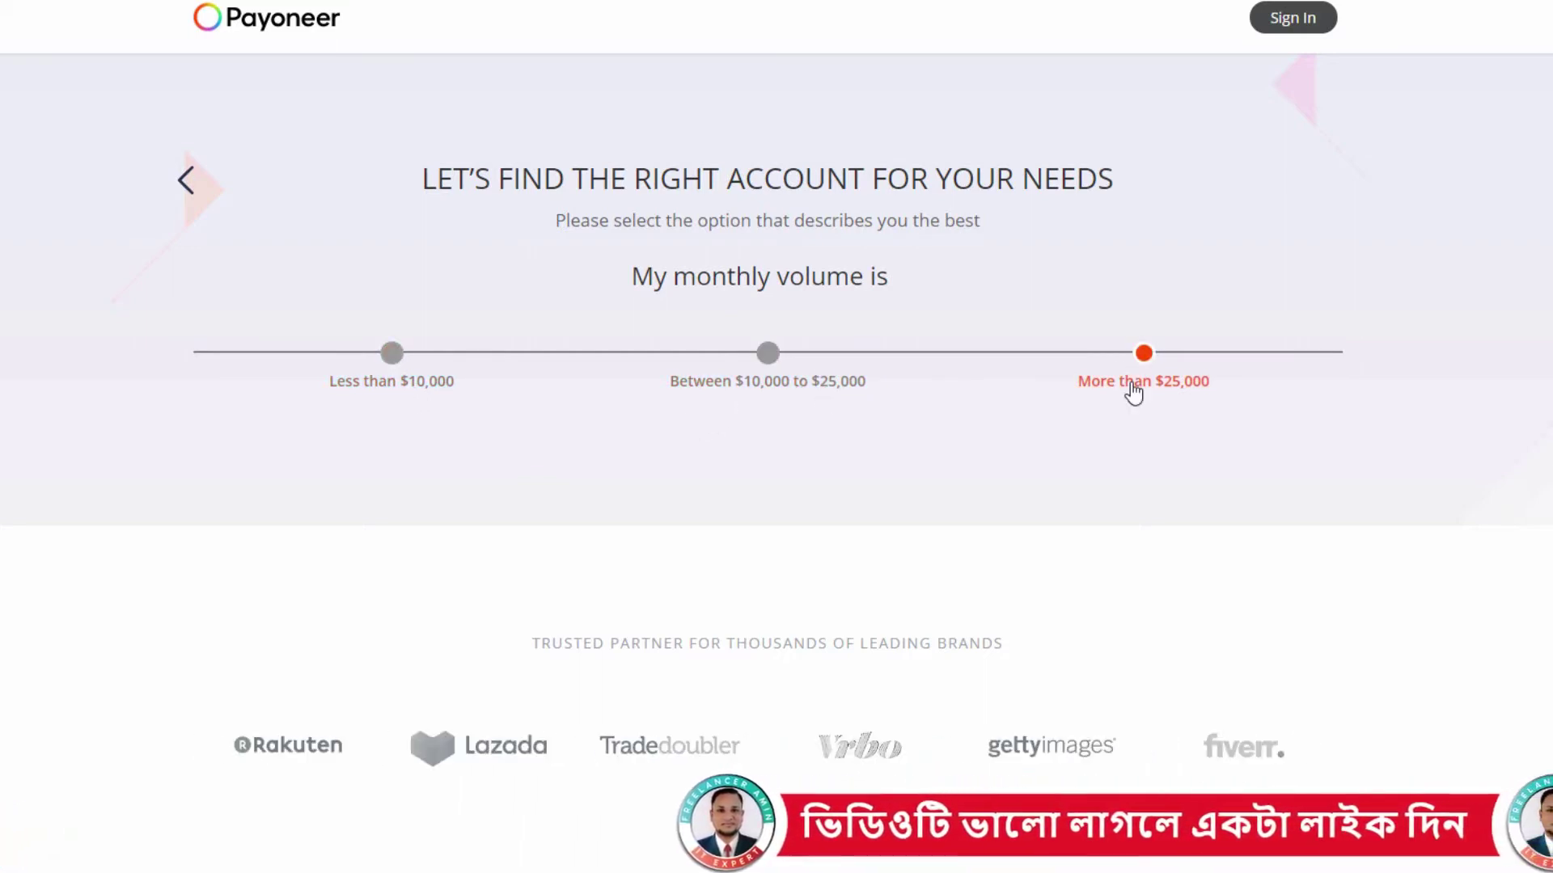
pyautogui.click(385, 392)
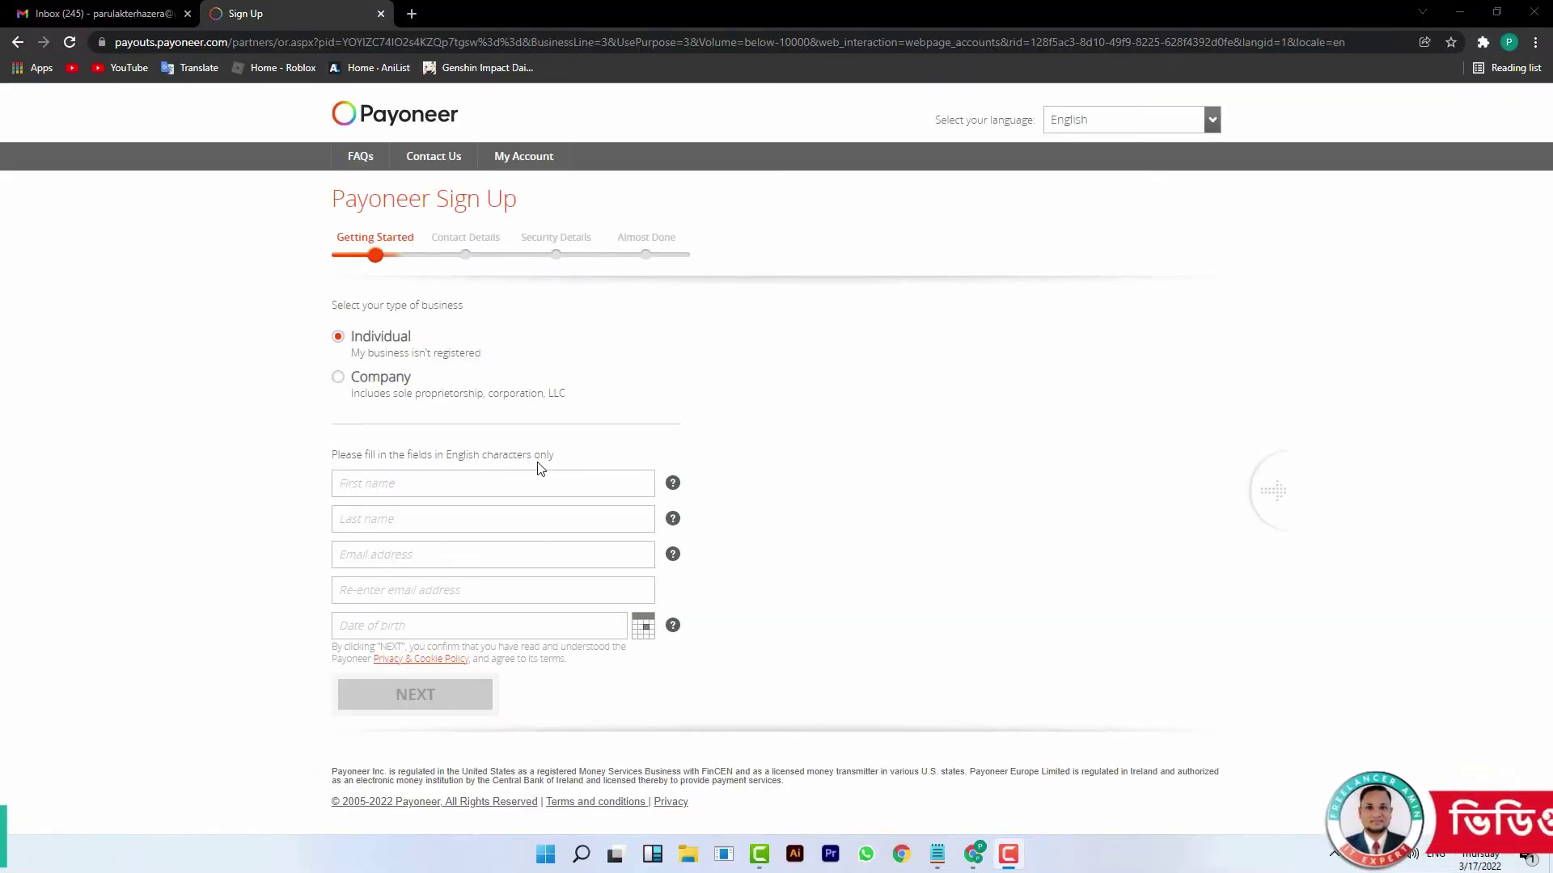
# - Enter the applicant's first and last name and pick the birth date from the calendar
pyautogui.click(568, 484)
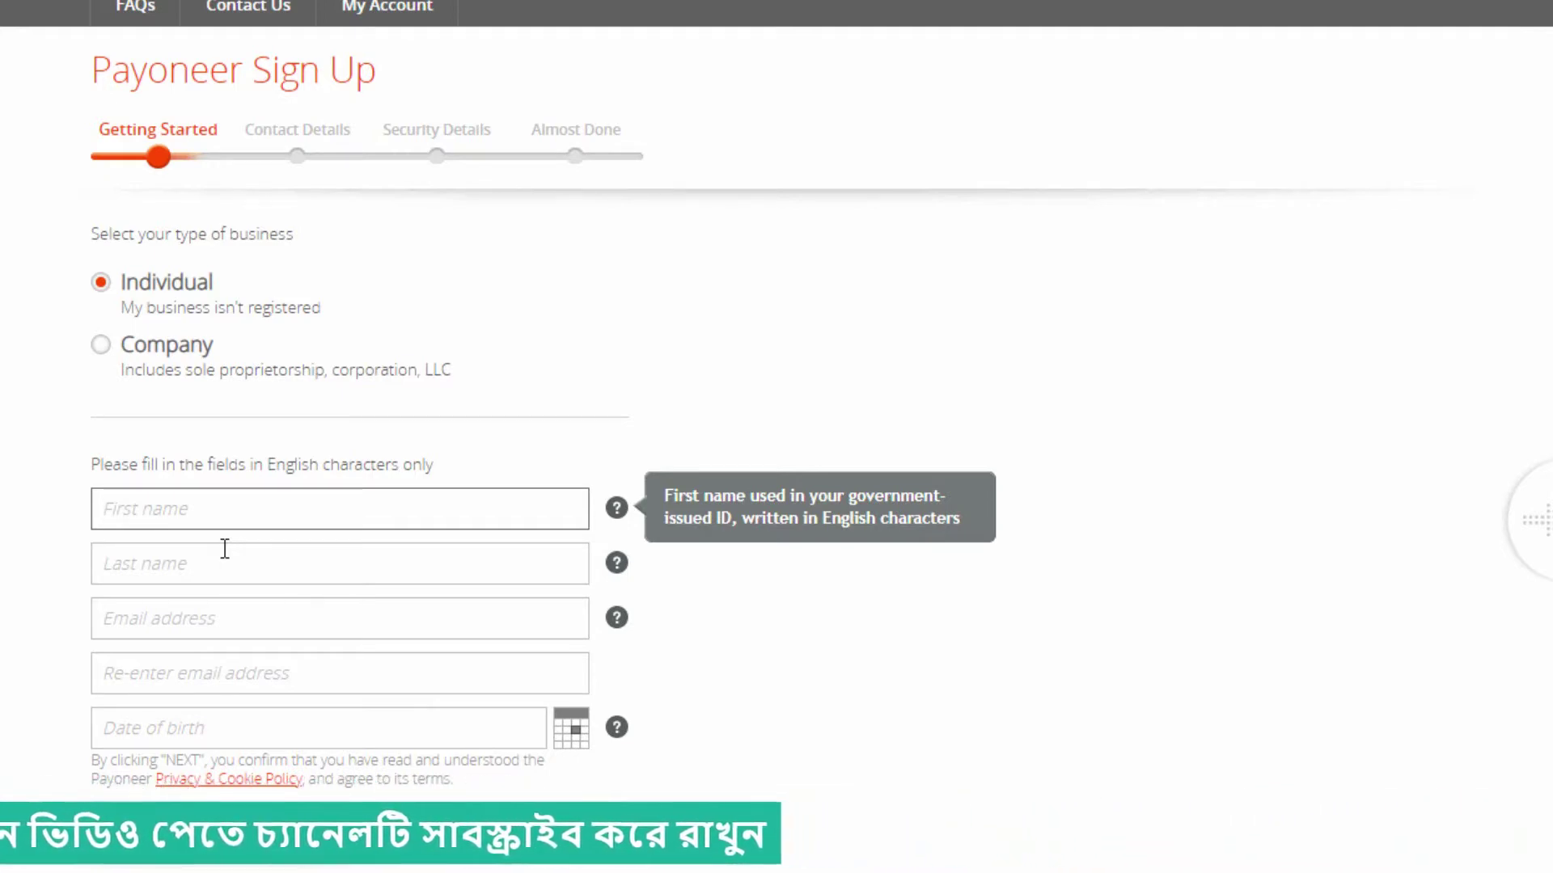
pyautogui.press('Tab')
pyautogui.write('Hazera')
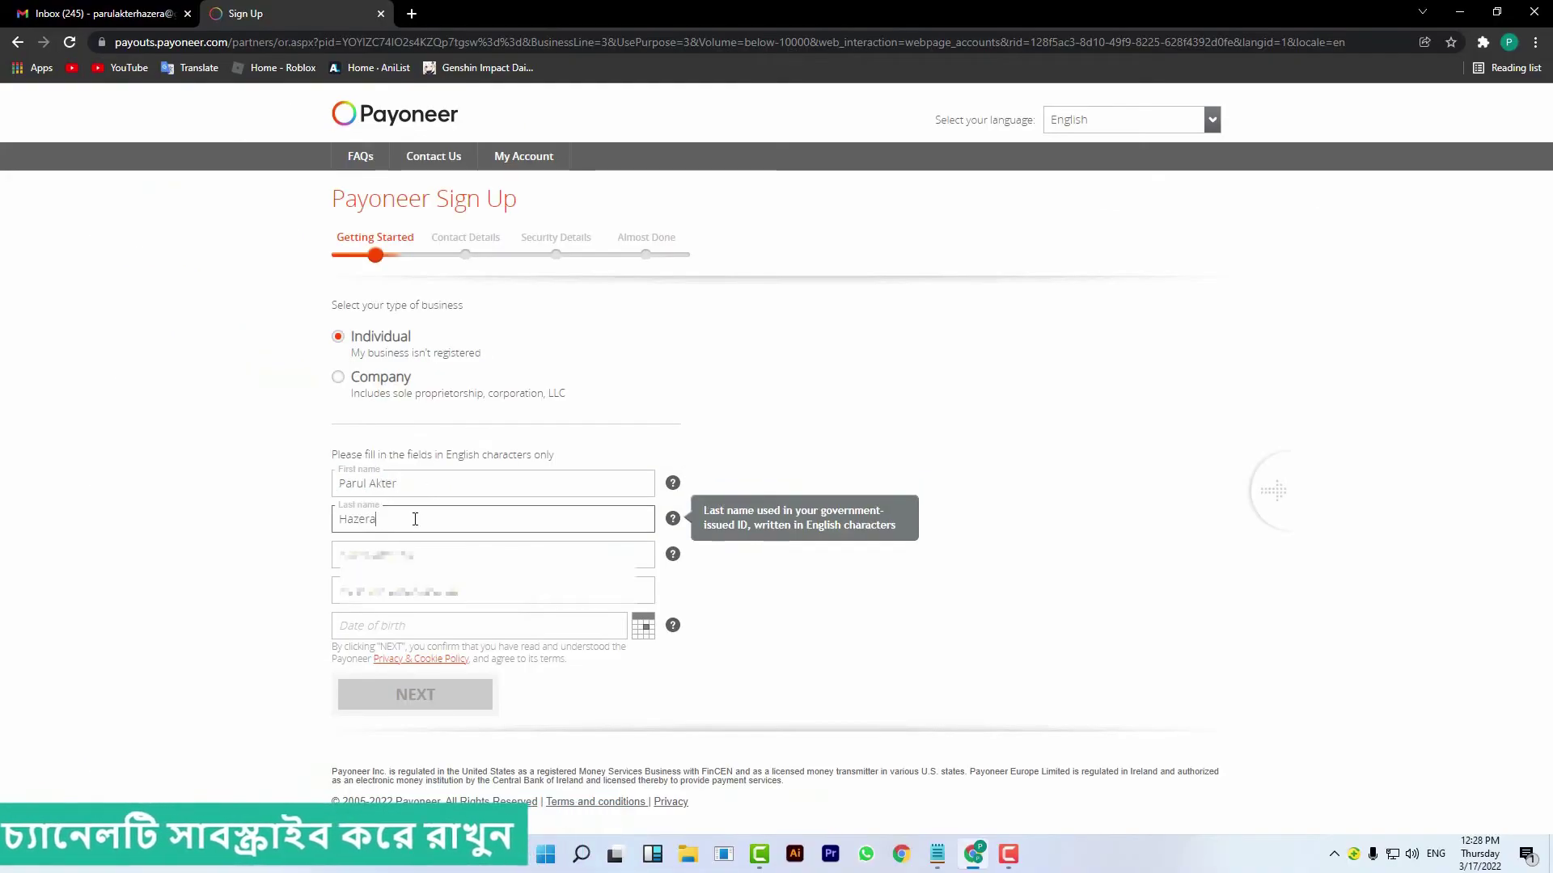
pyautogui.press('Tab')
pyautogui.click(320, 728)
pyautogui.click(688, 696)
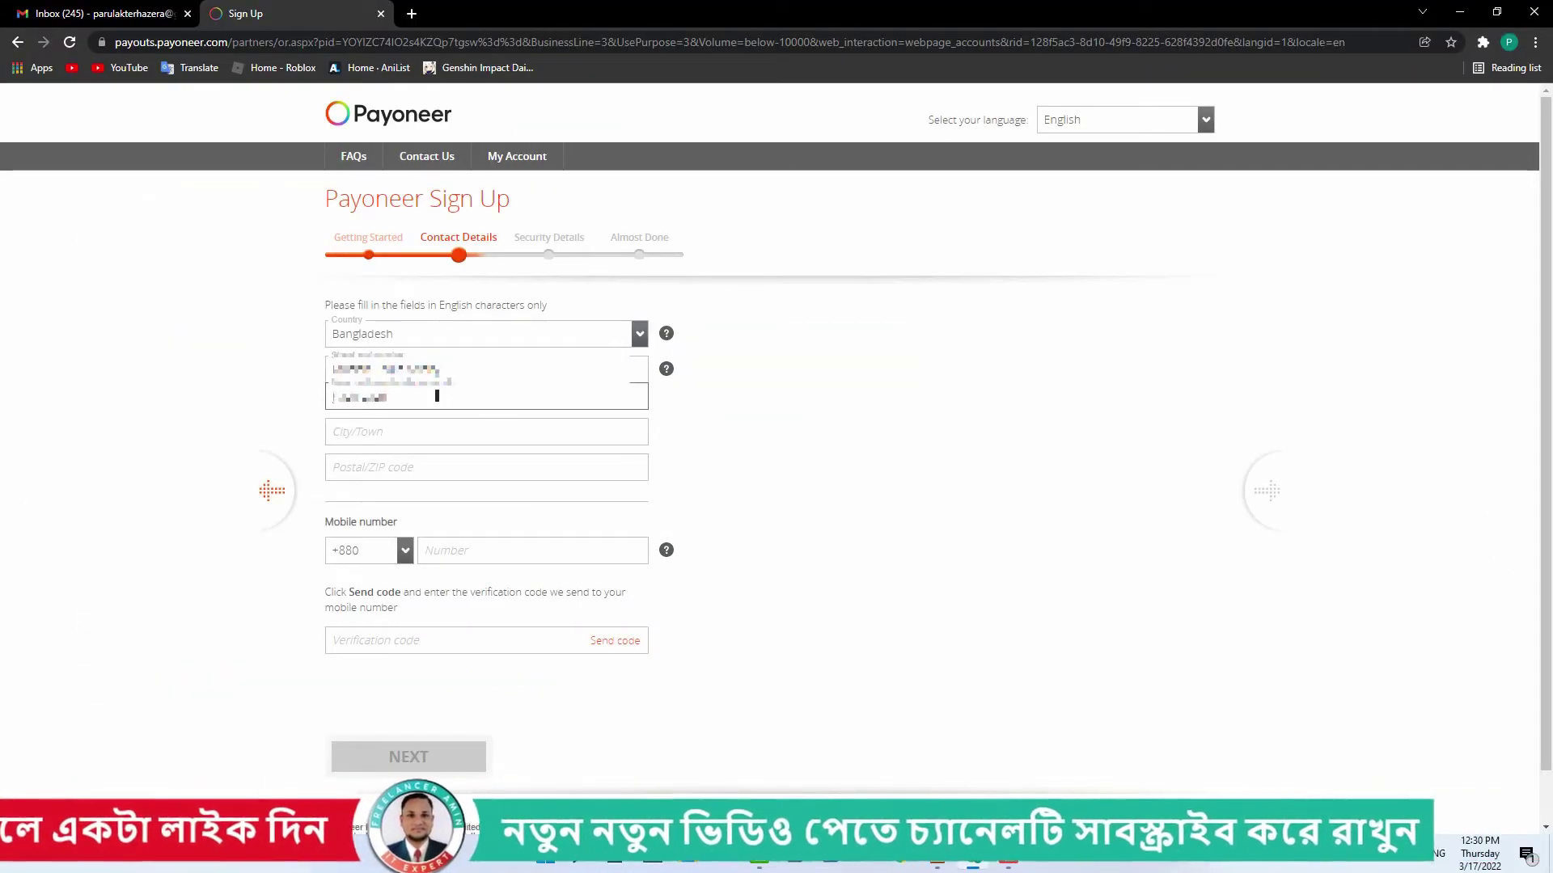
# - Fill in the city and postal code of the contact address
pyautogui.click(437, 431)
pyautogui.write('Chattogram')
pyautogui.click(424, 467)
pyautogui.write('4203')
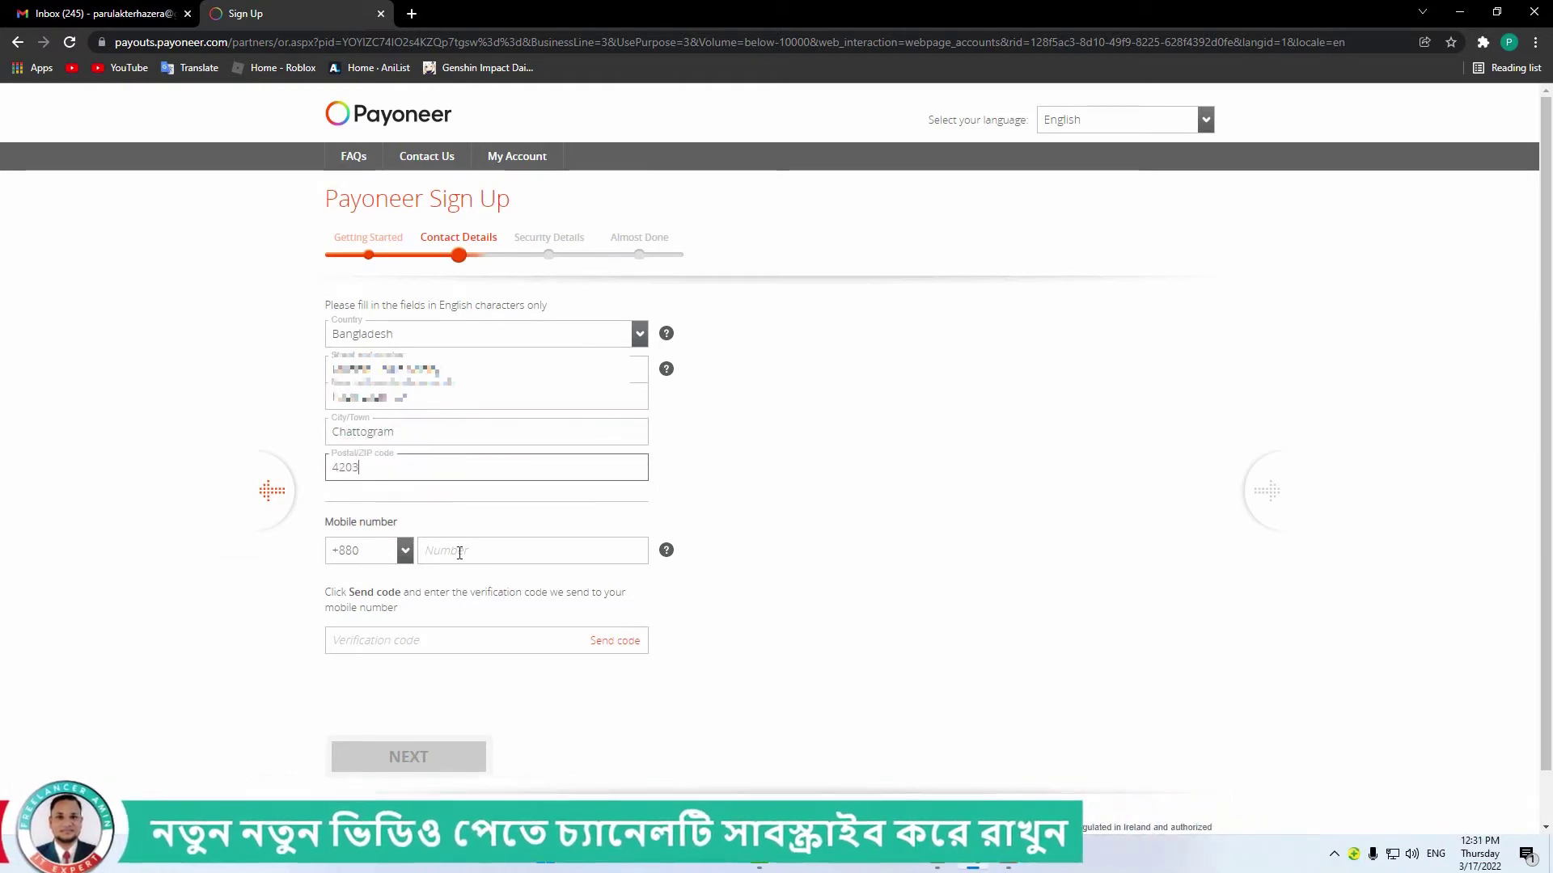
# - Enter the mobile number, verify it with the SMS code, and submit contact details
pyautogui.click(457, 550)
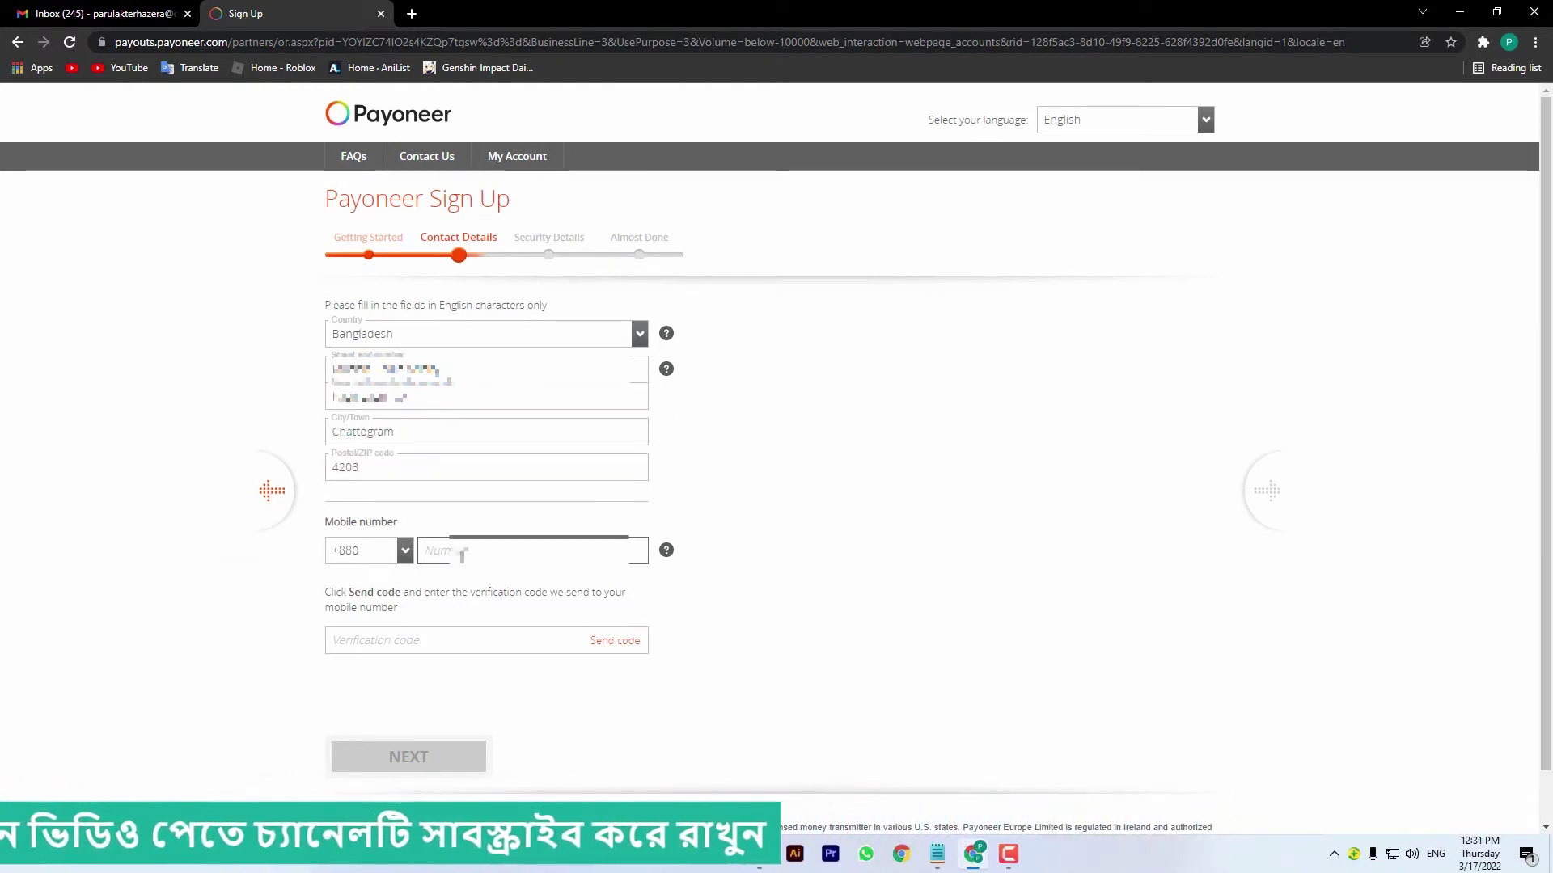
pyautogui.write('0181')
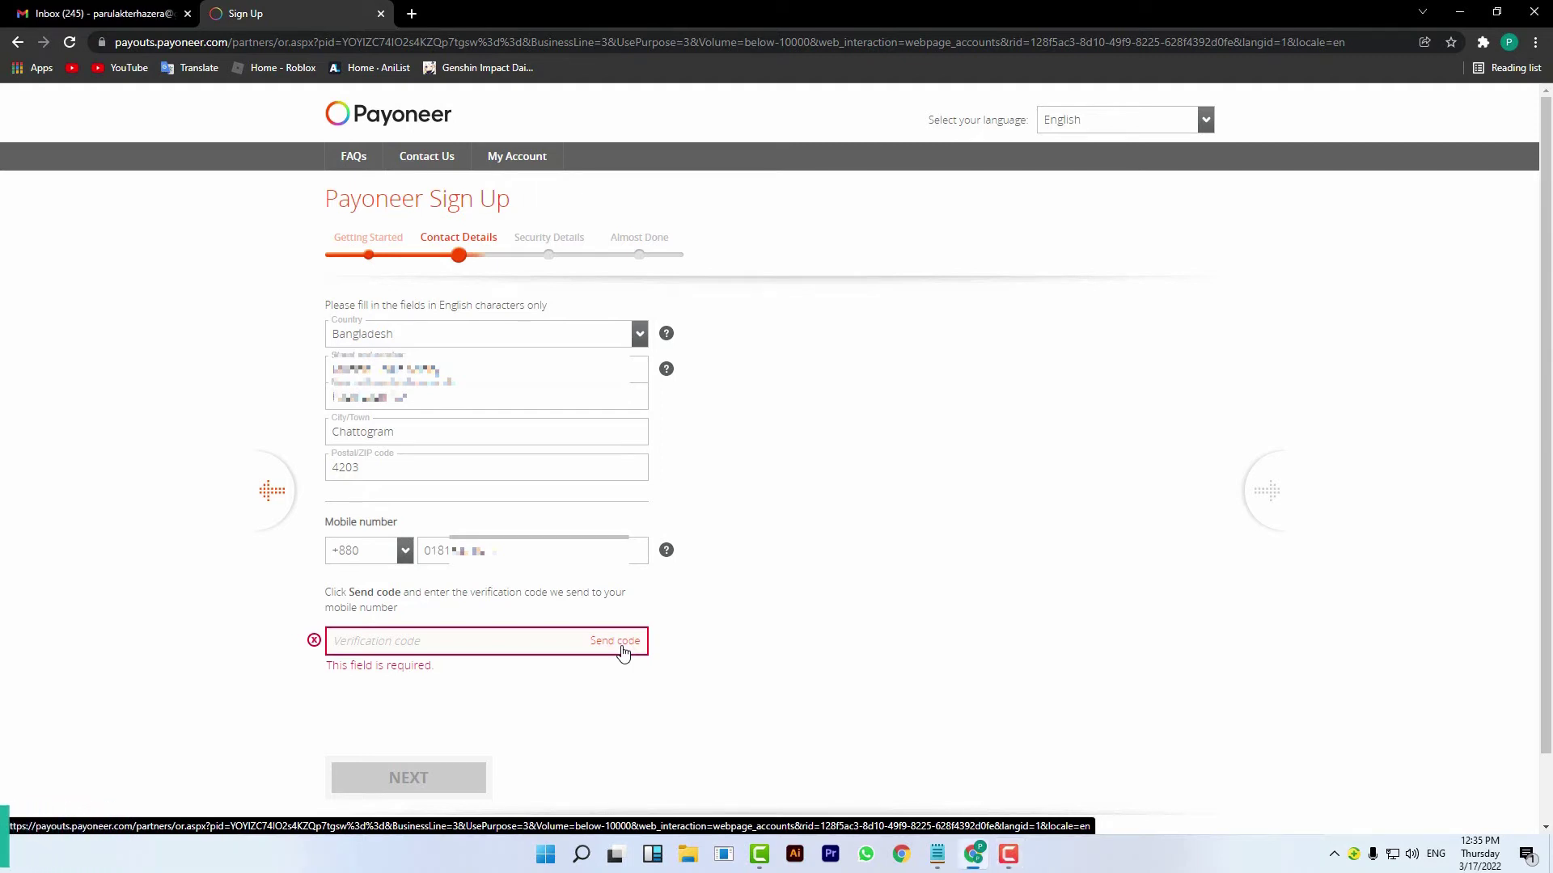
pyautogui.click(623, 653)
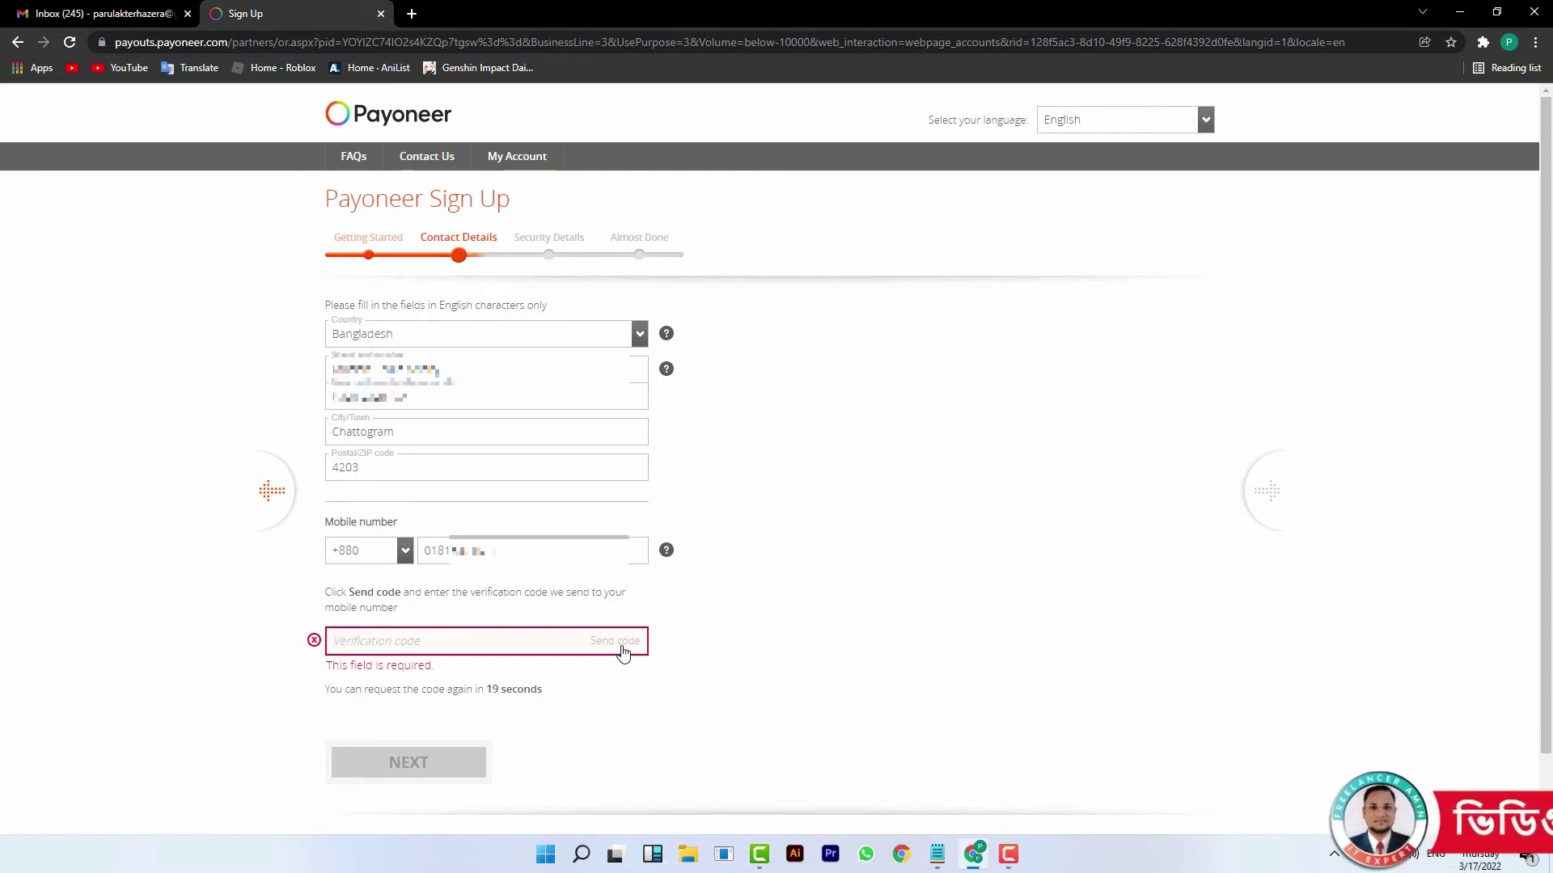
pyautogui.click(455, 633)
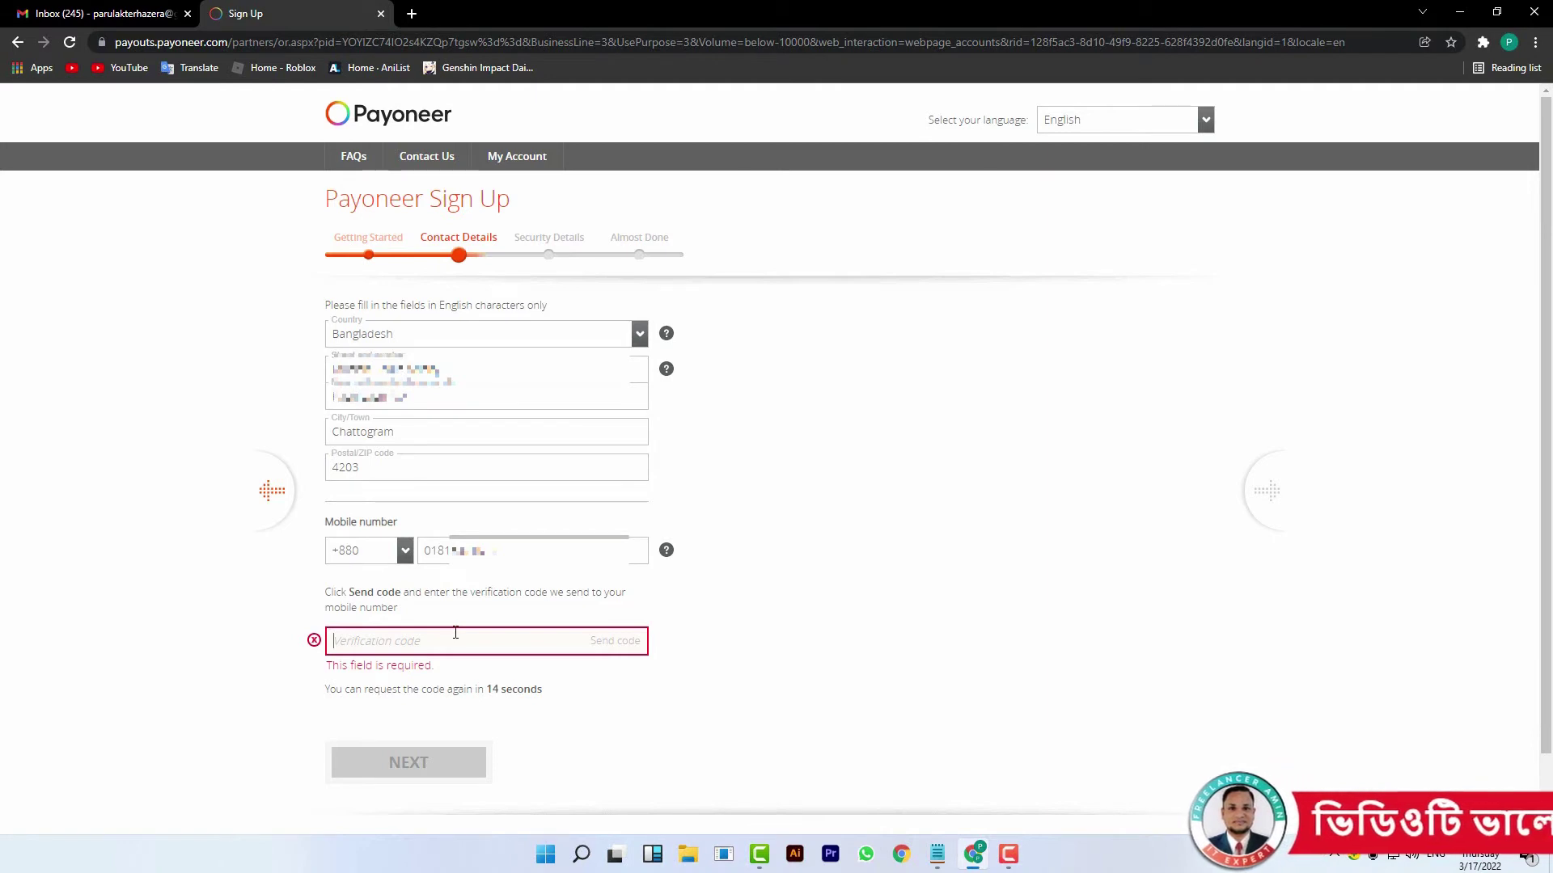
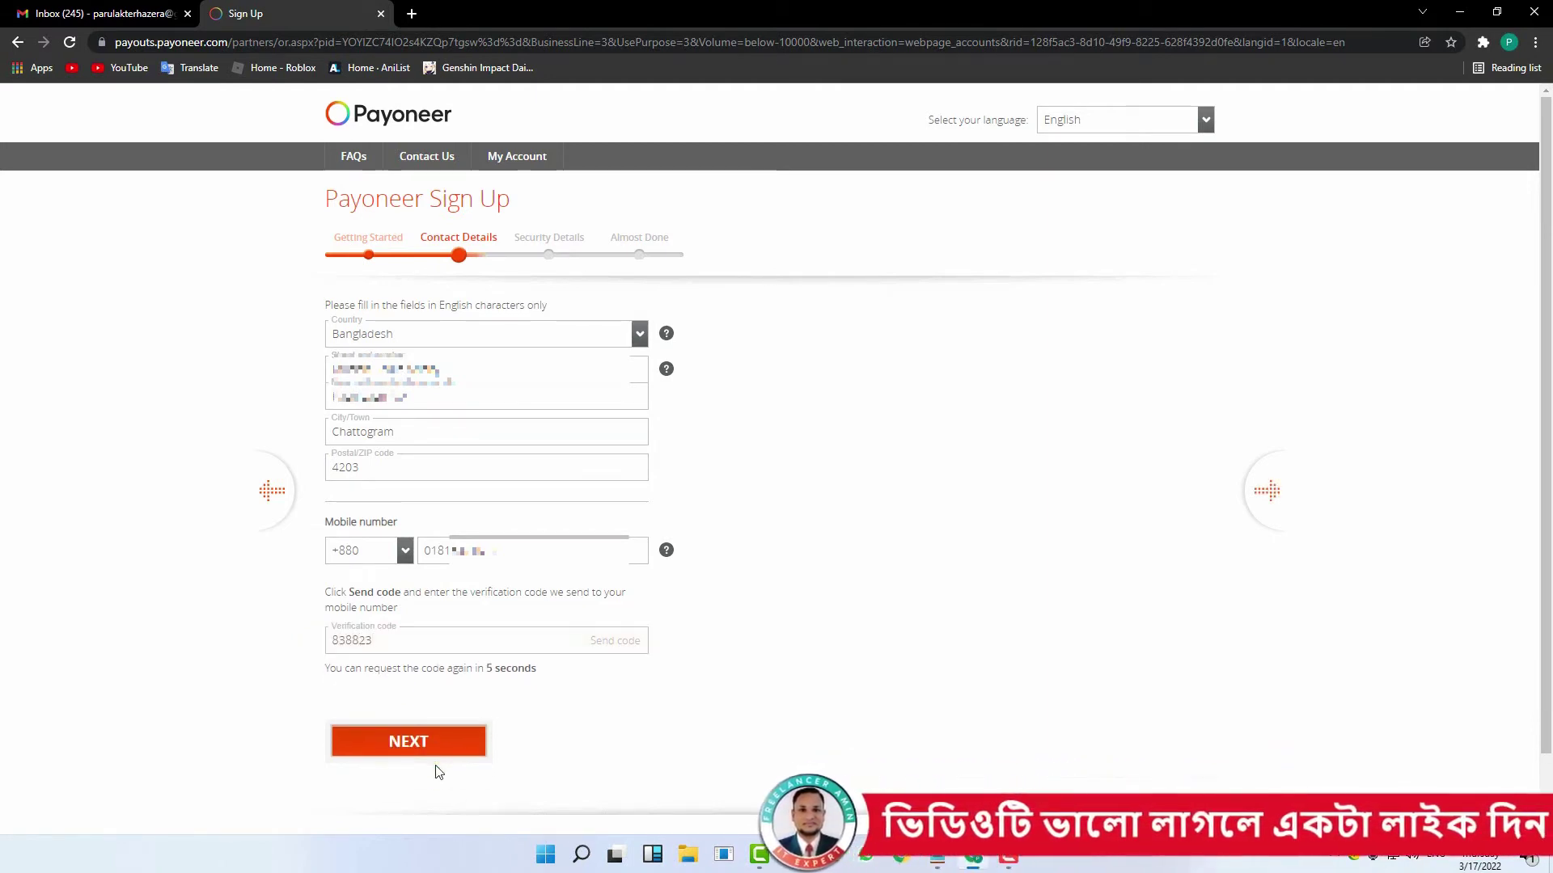
pyautogui.click(440, 739)
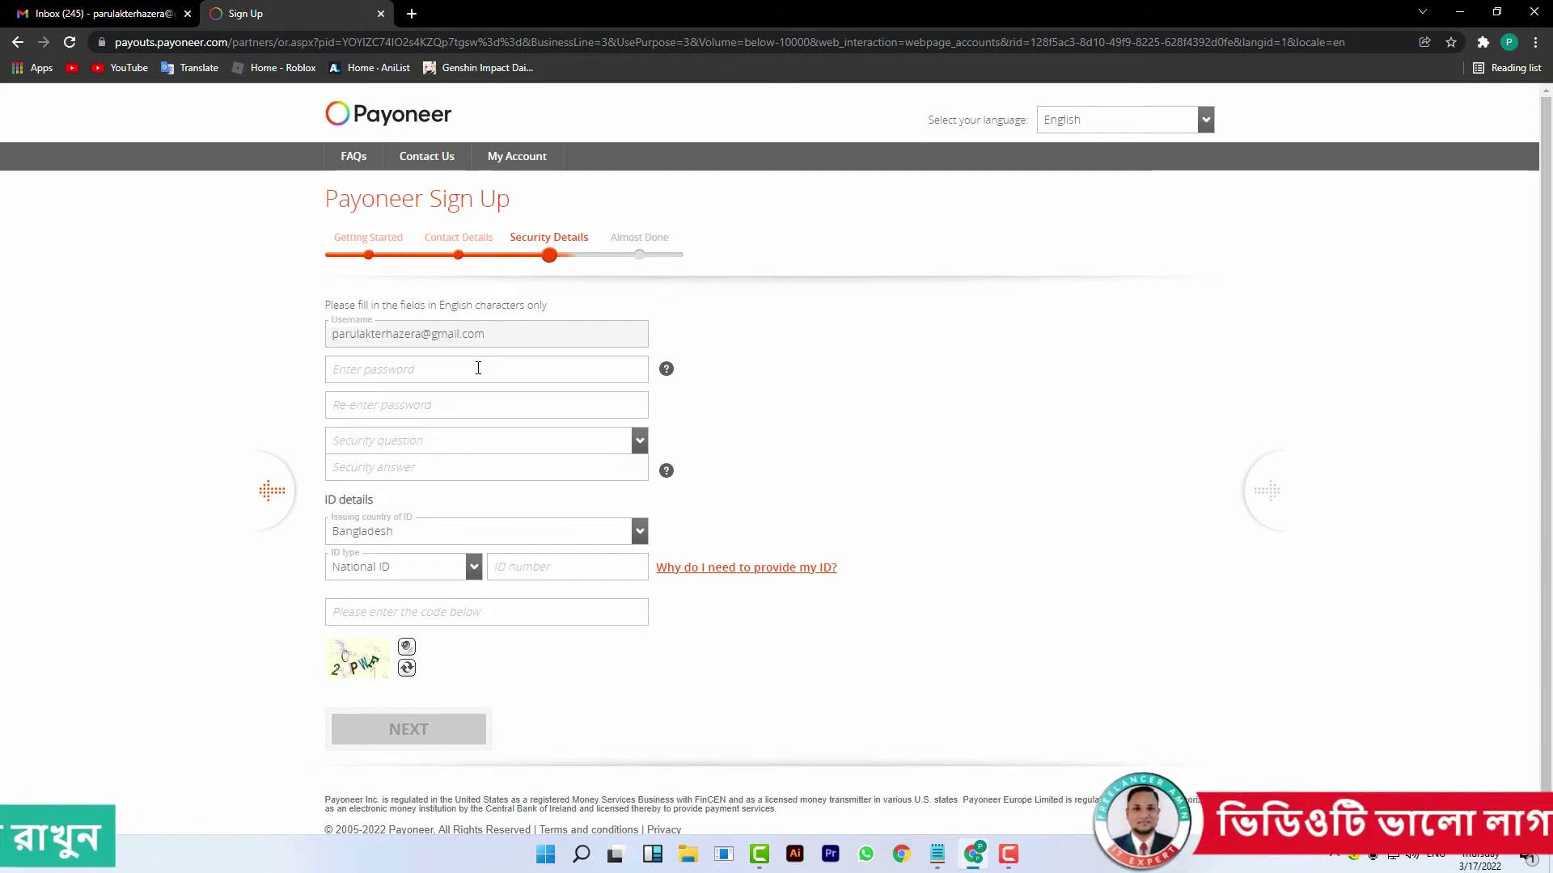
# - Set and confirm the account password, choose the spouse's-father security question, and enter the National ID
pyautogui.click(478, 368)
pyautogui.click(462, 405)
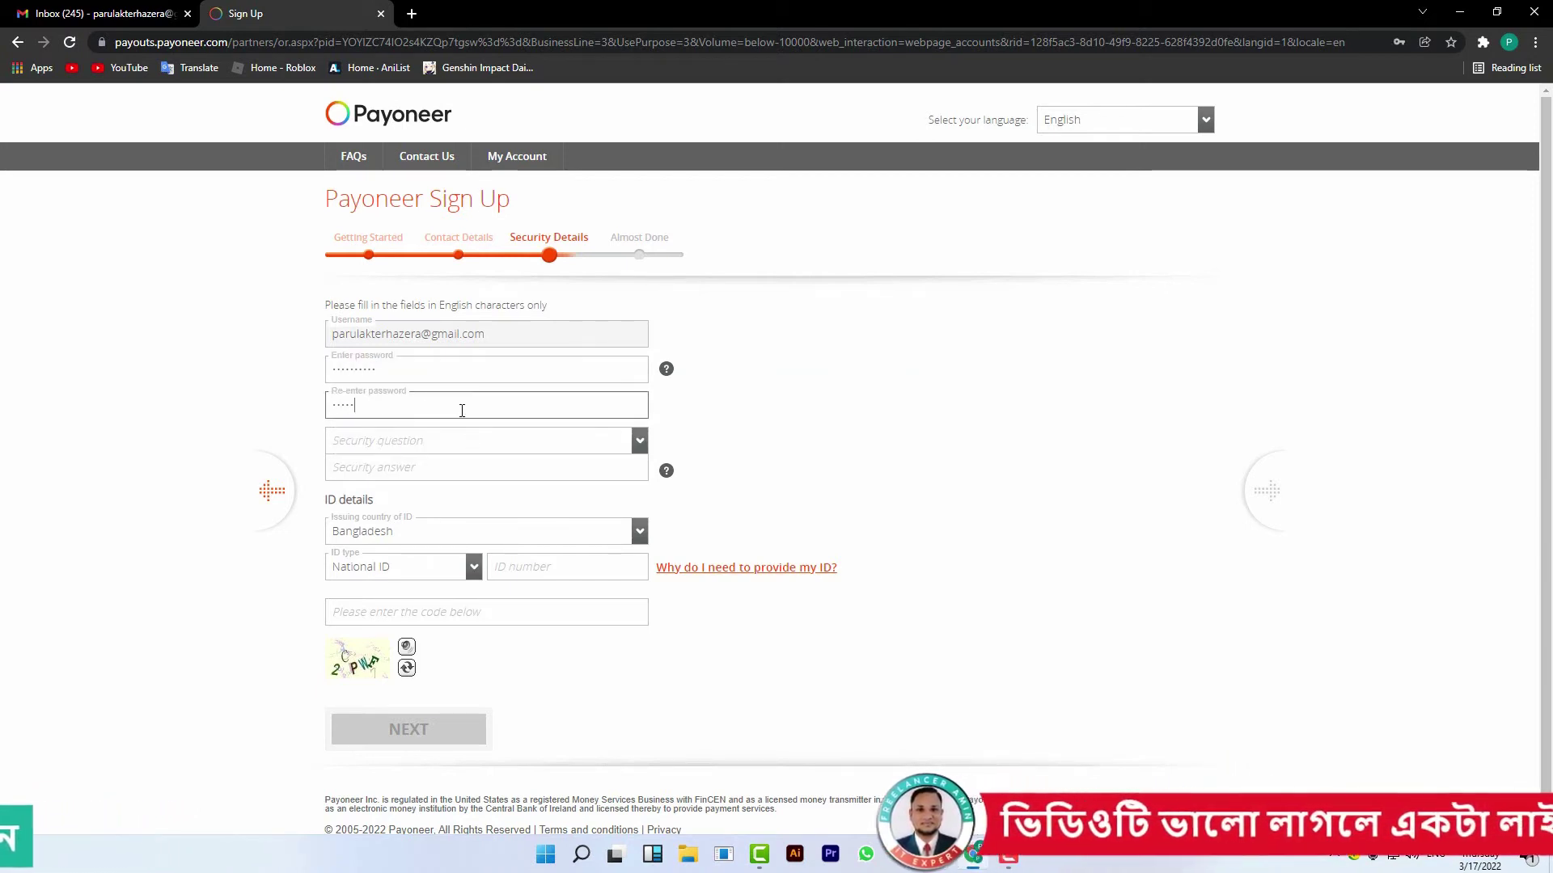
pyautogui.click(639, 443)
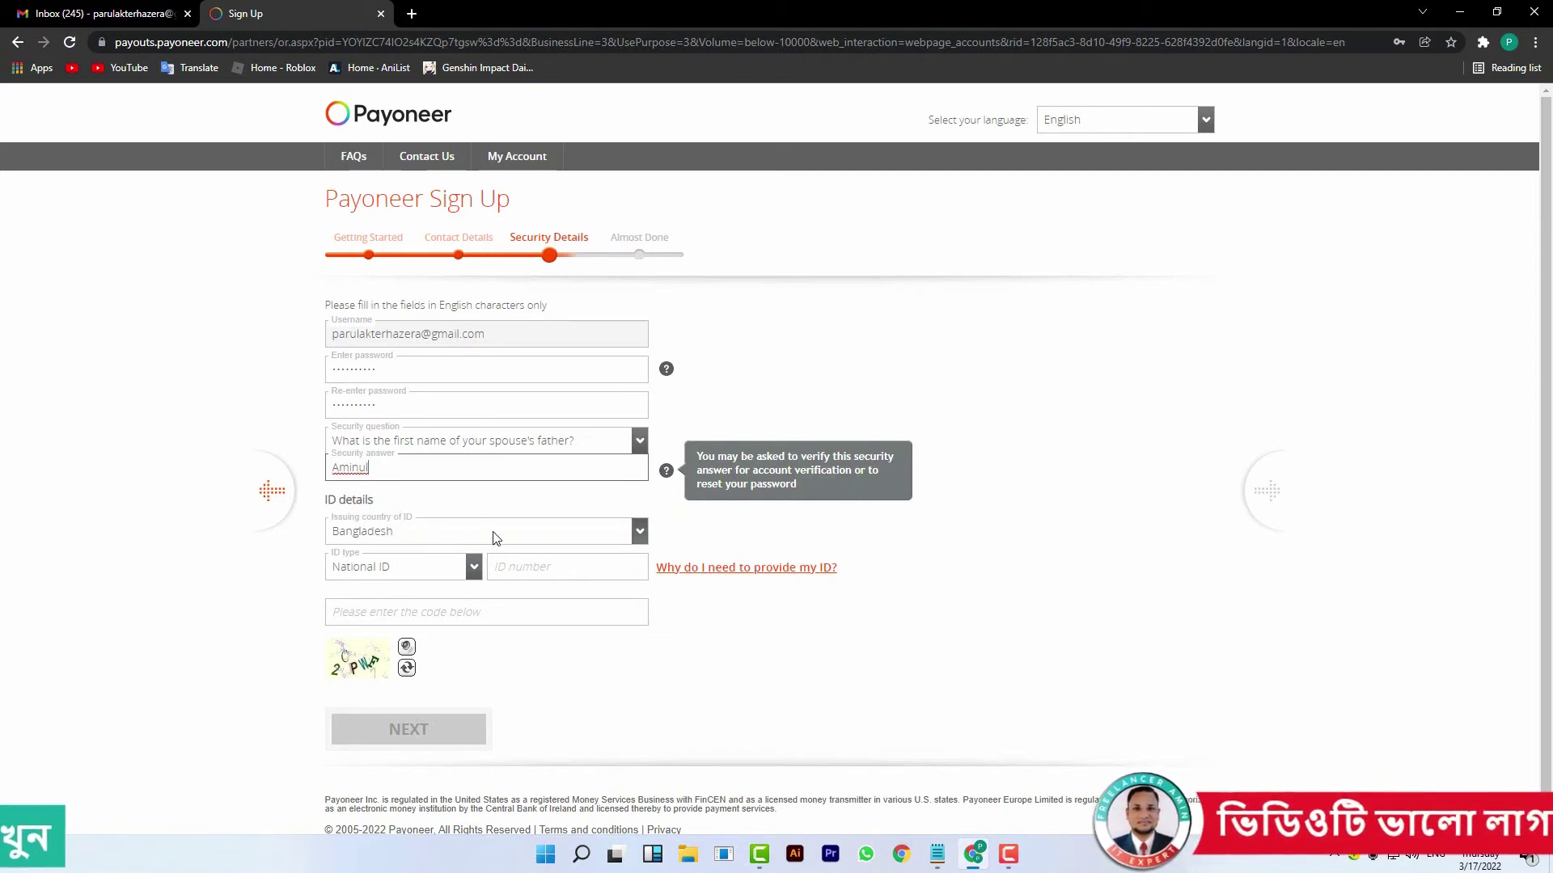
pyautogui.click(541, 566)
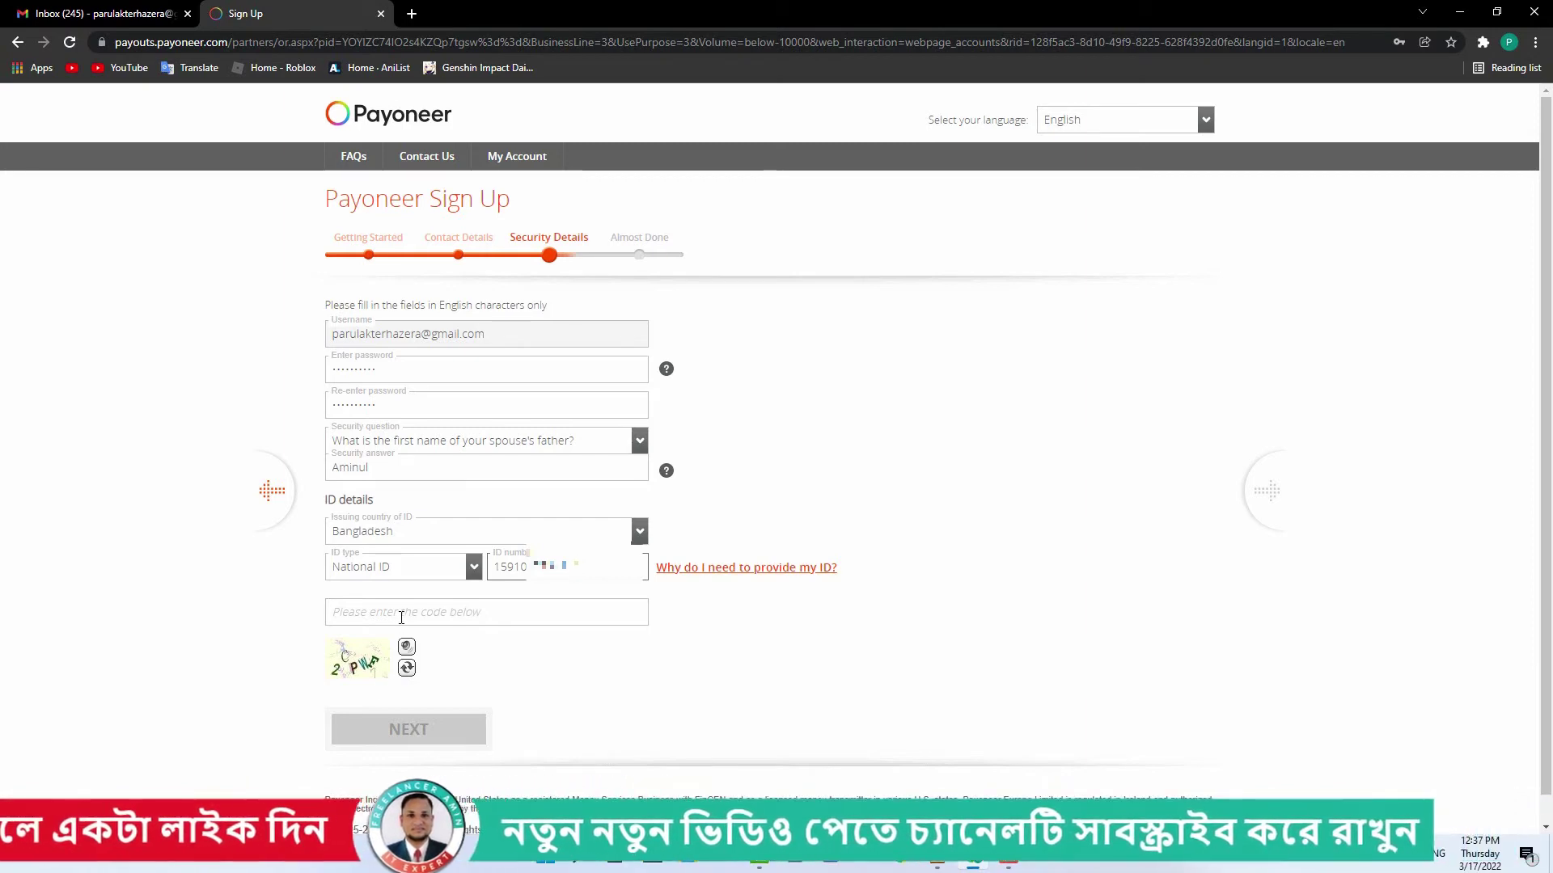
# - Refresh the captcha, enter the captcha code, and submit the security details
pyautogui.click(407, 671)
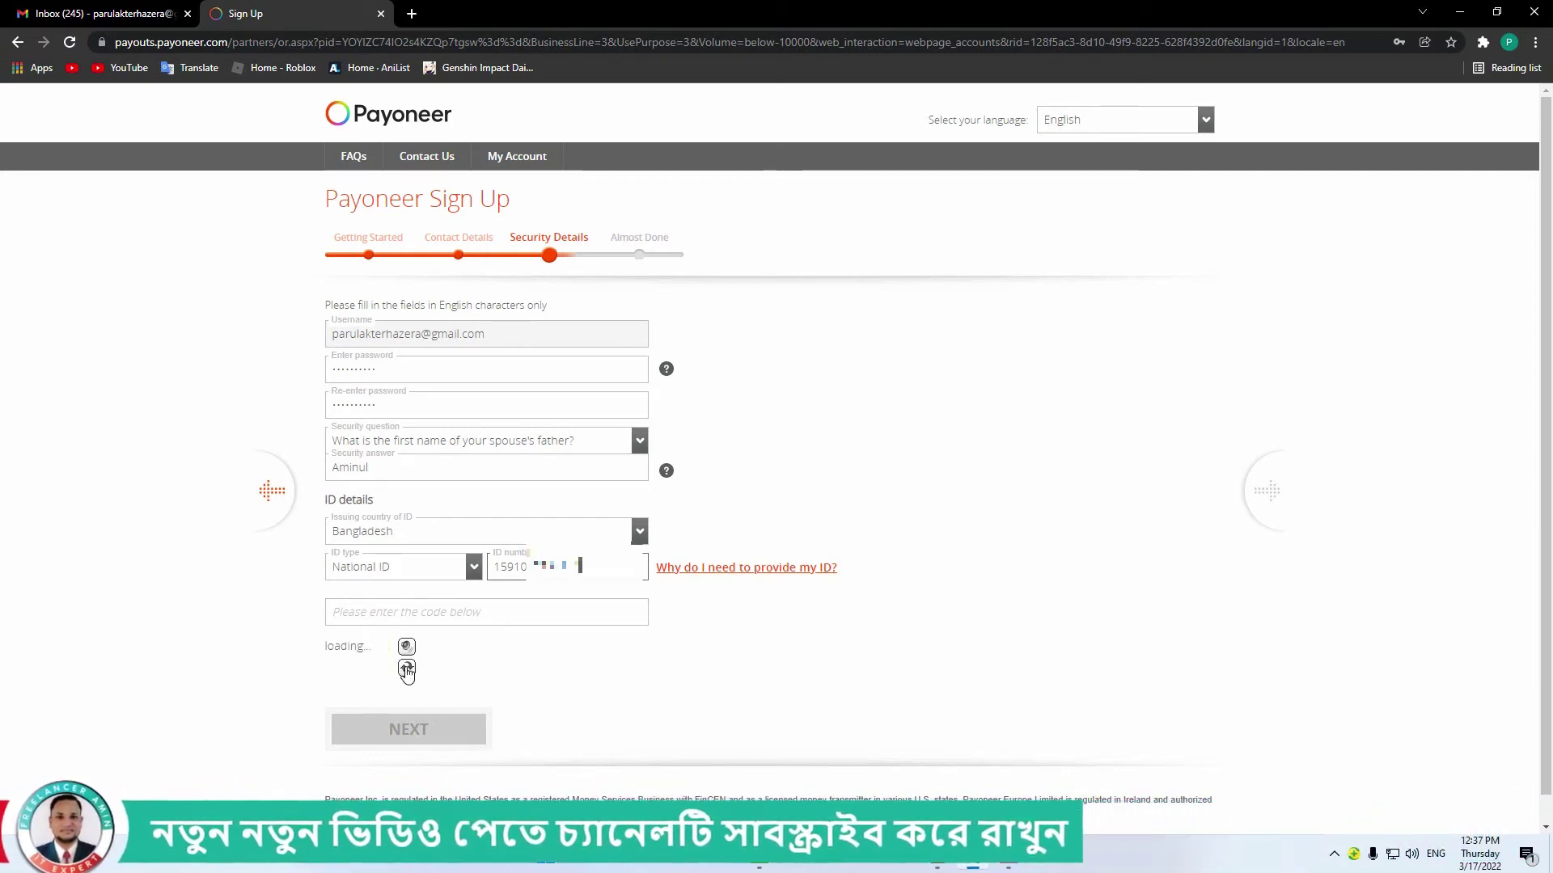
pyautogui.click(376, 611)
pyautogui.write('HT3YY')
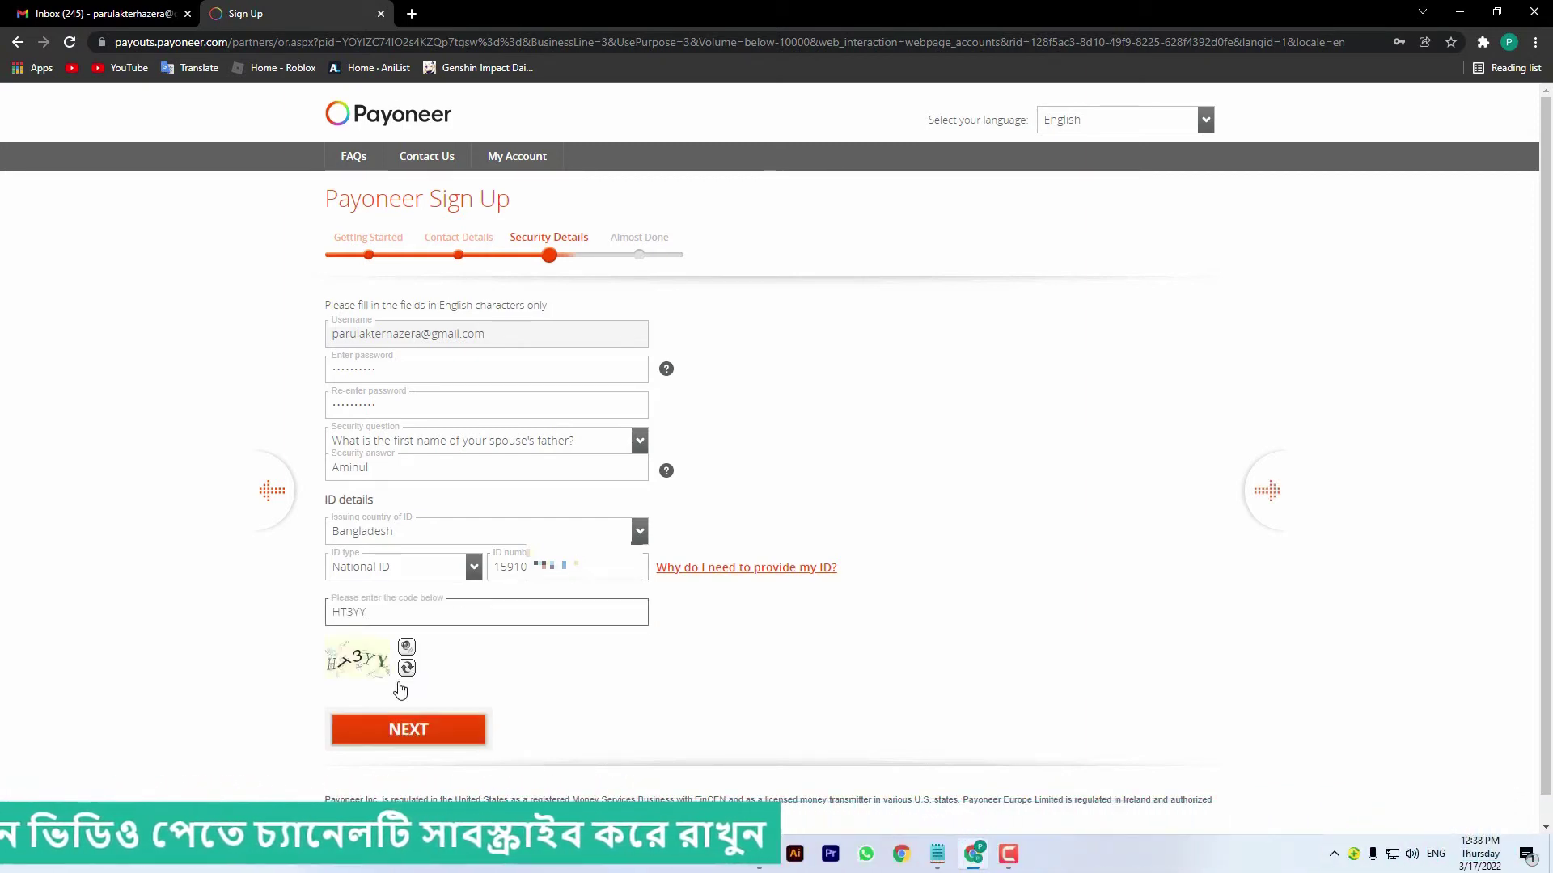
pyautogui.click(413, 737)
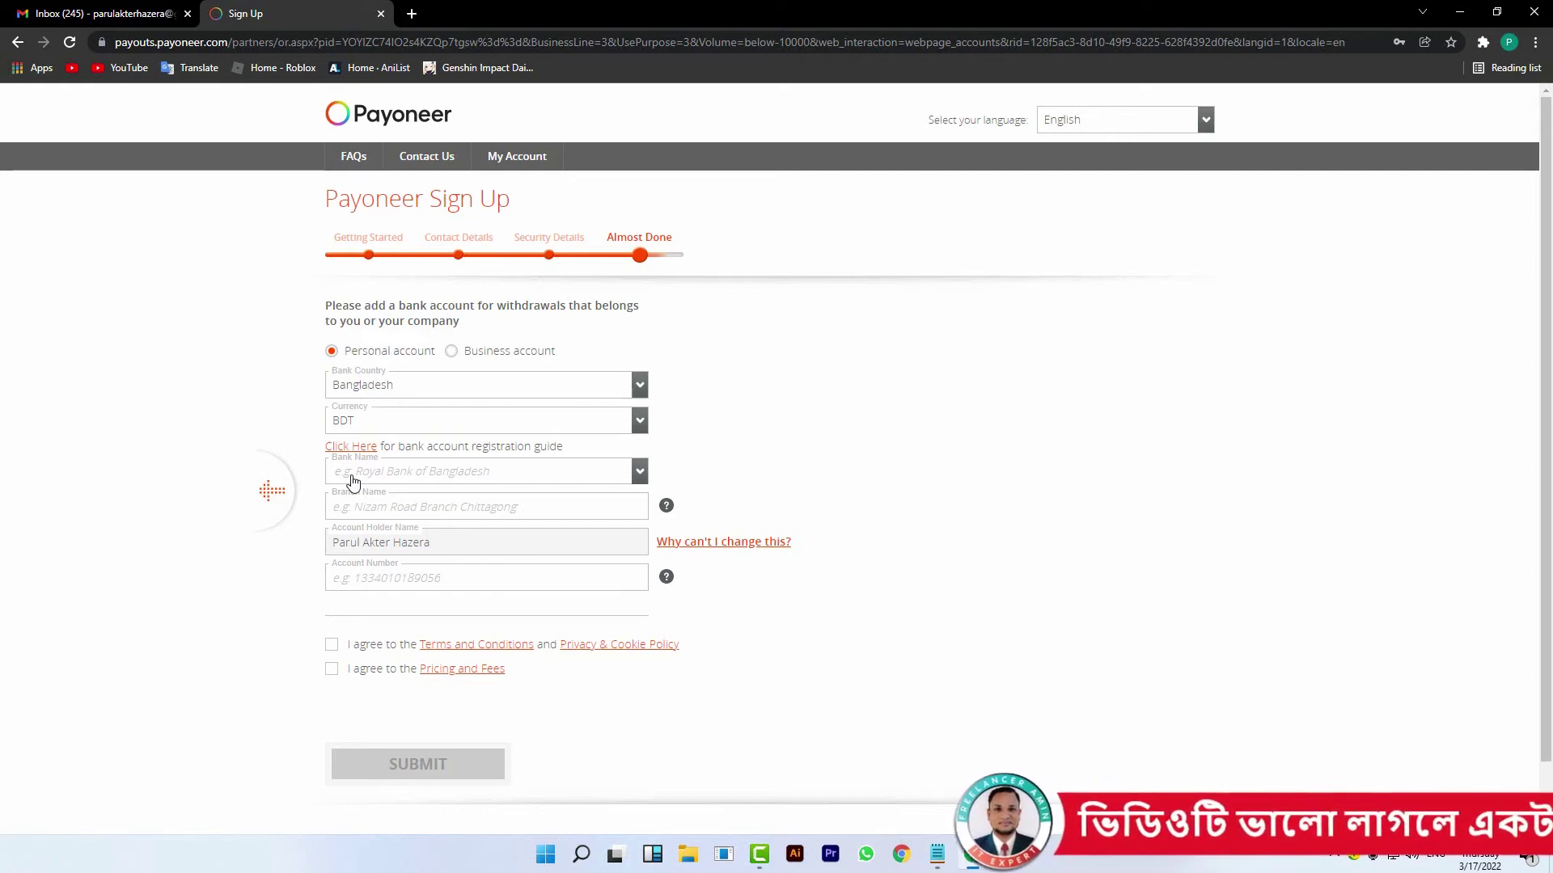
# - Select ISLAMI BANK BANGLADESH LTD as the bank with branch New Market
pyautogui.click(640, 477)
pyautogui.write('is')
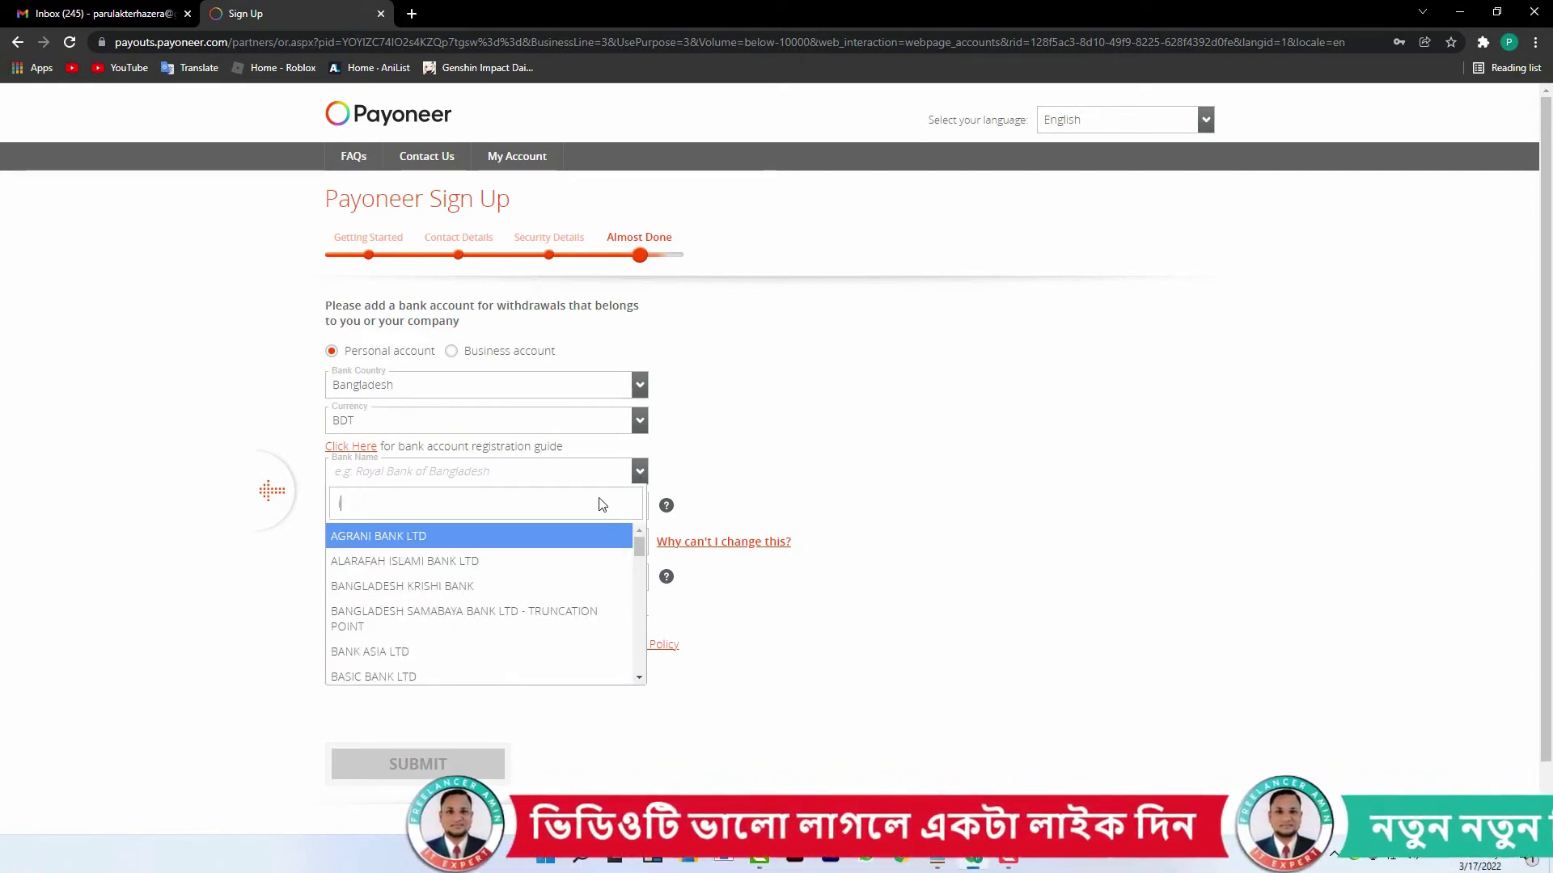
pyautogui.write('lami')
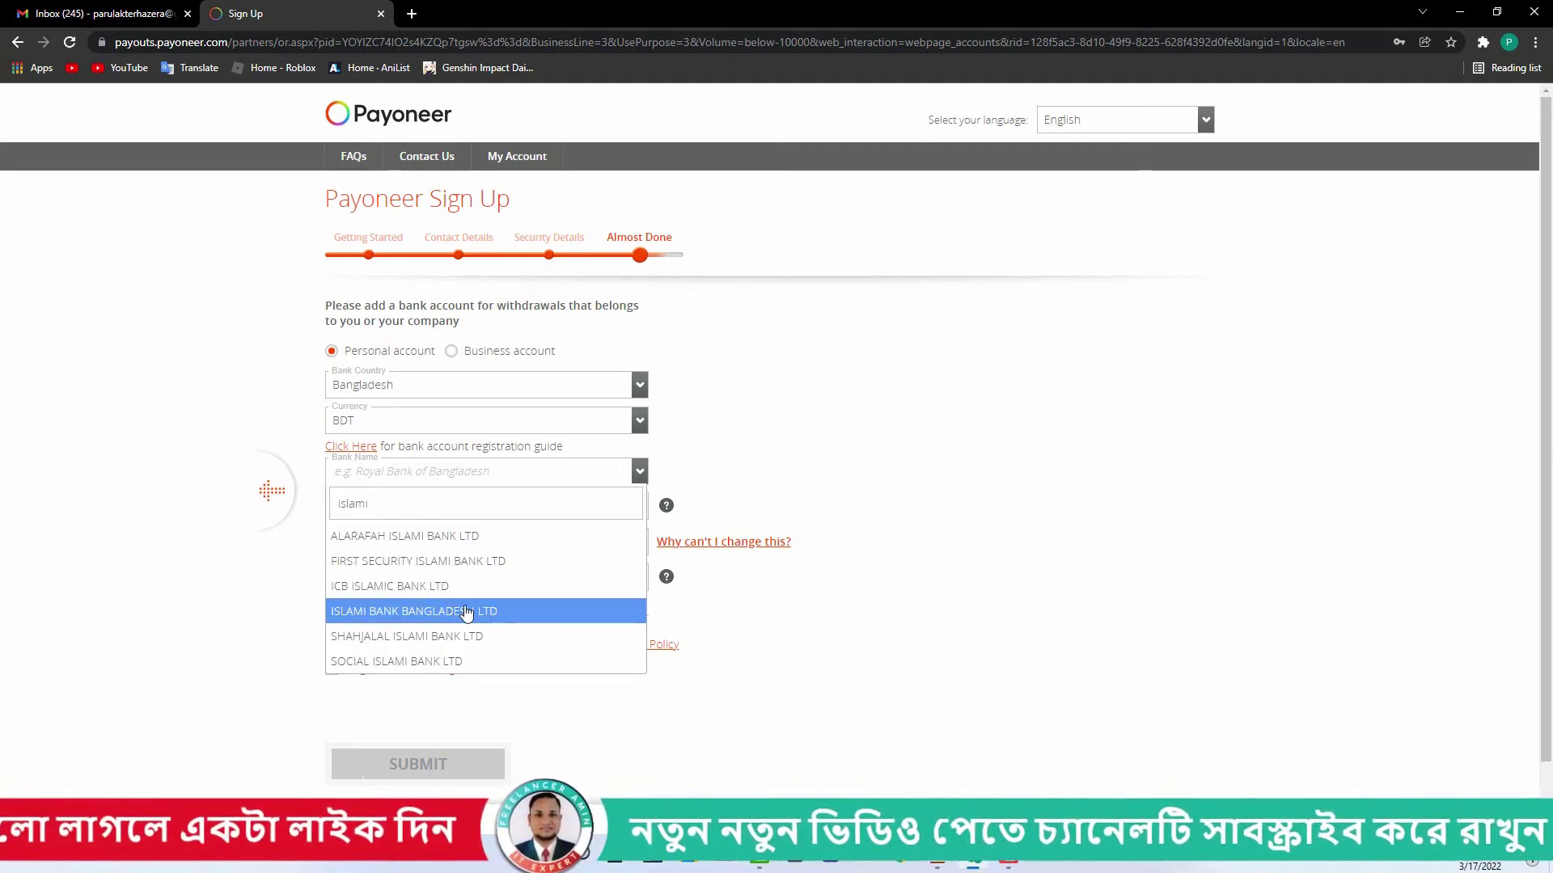
pyautogui.click(465, 612)
pyautogui.click(416, 506)
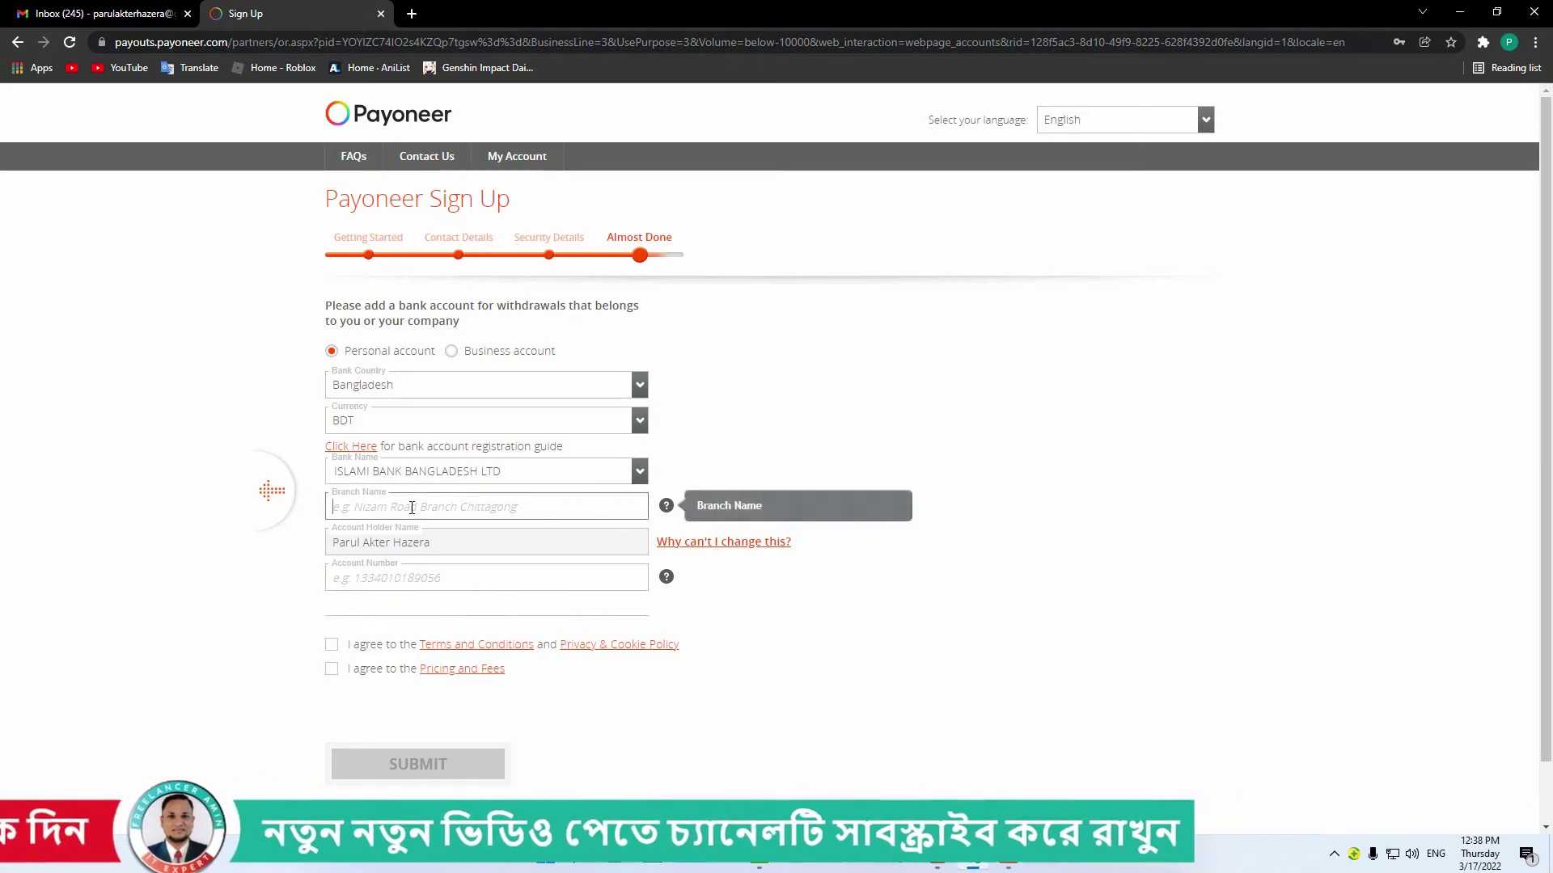
pyautogui.write('New Market')
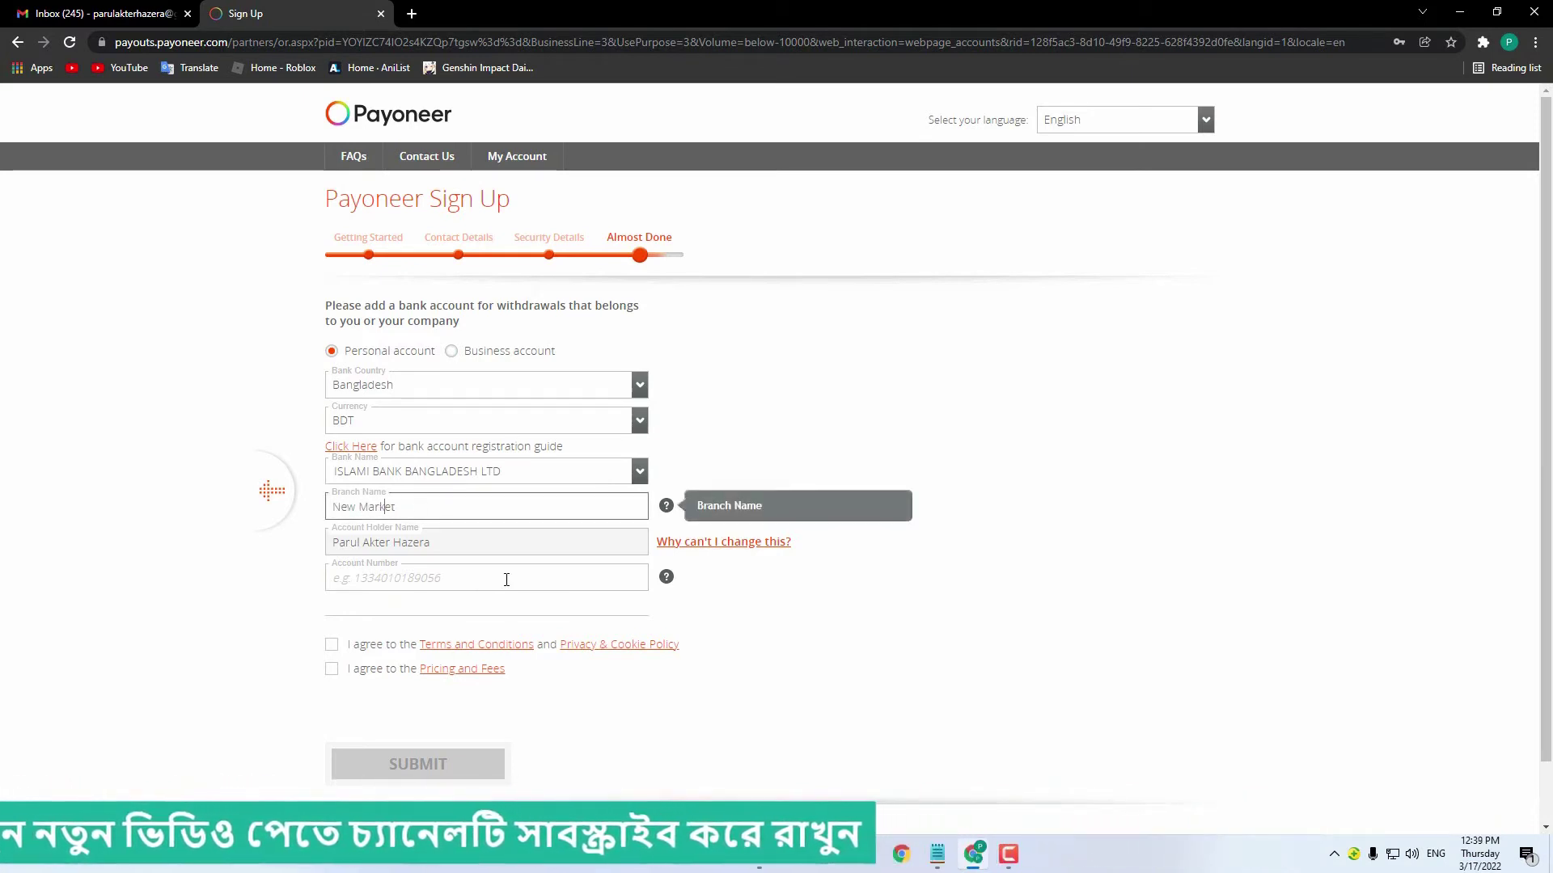
# - Enter the bank account number, accept the terms and pricing agreements, and submit the application
pyautogui.click(487, 579)
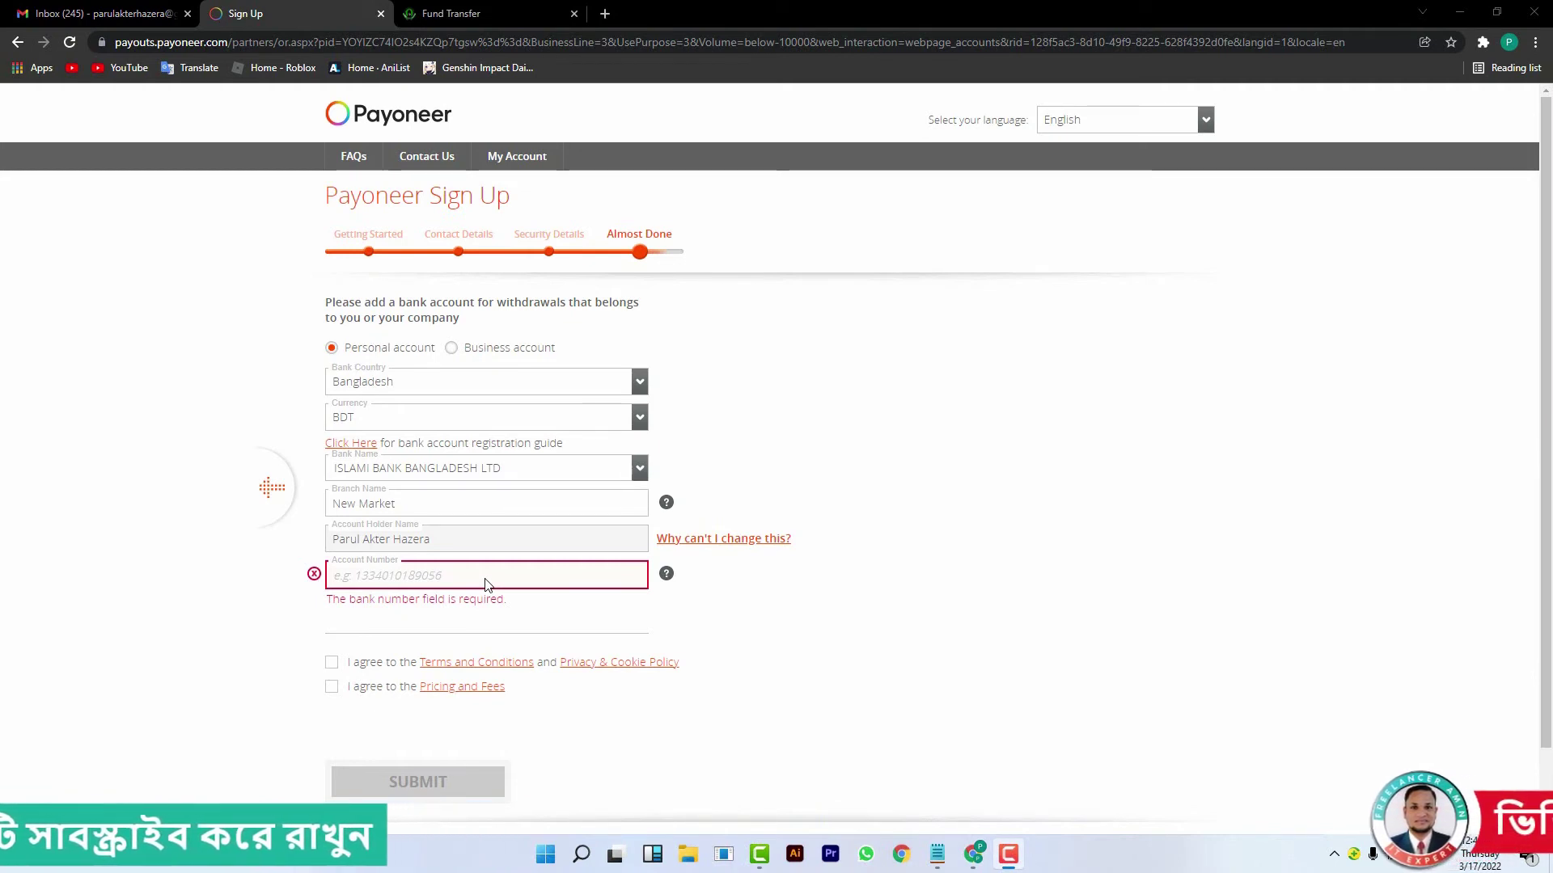
pyautogui.click(487, 575)
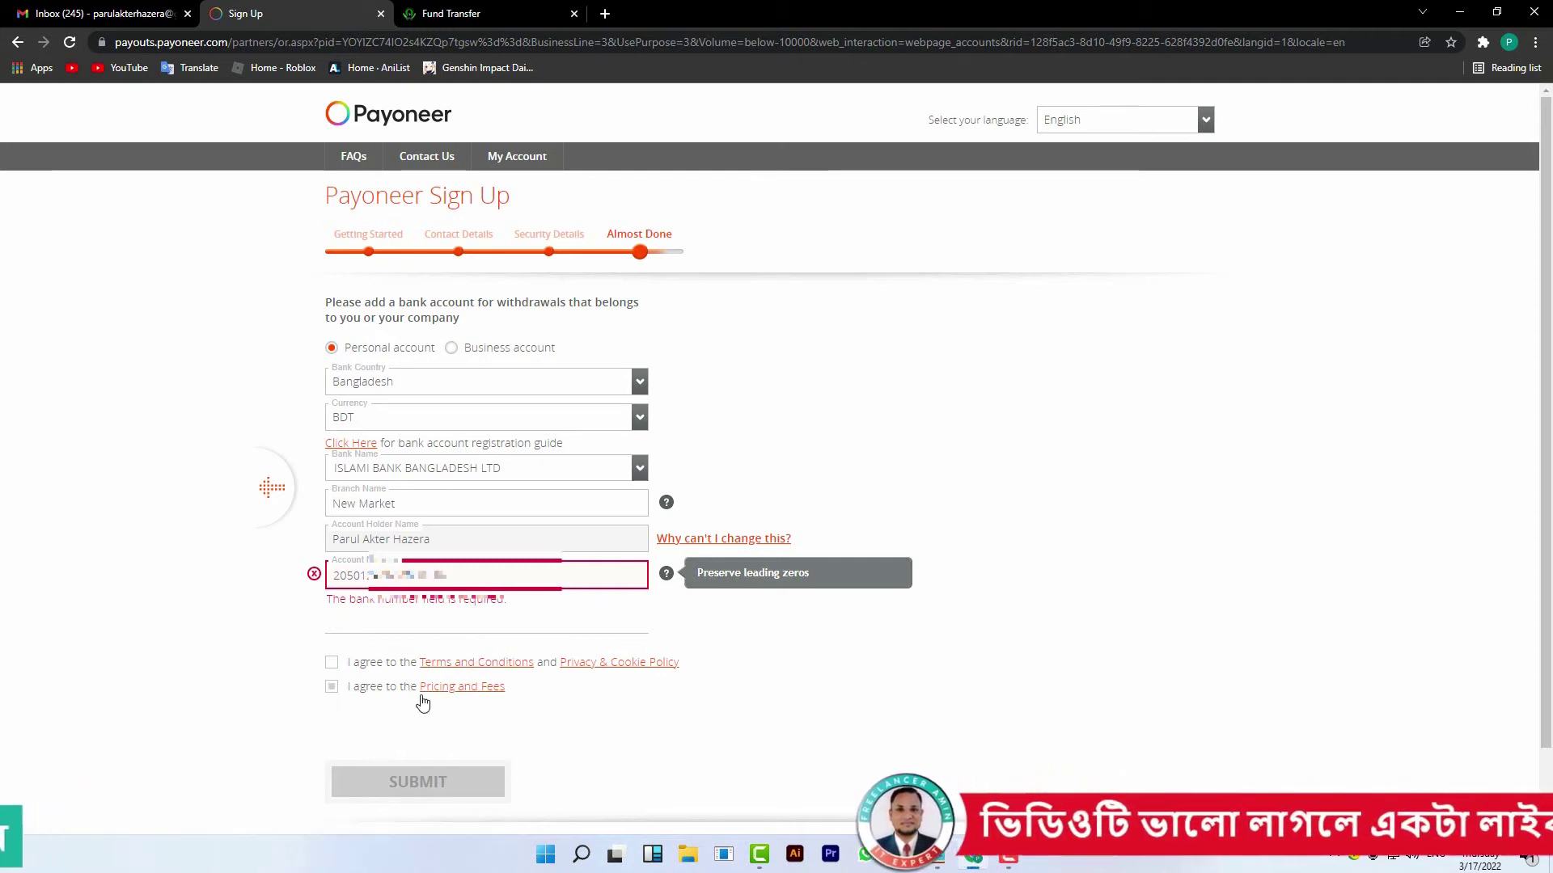
pyautogui.click(335, 674)
pyautogui.click(331, 643)
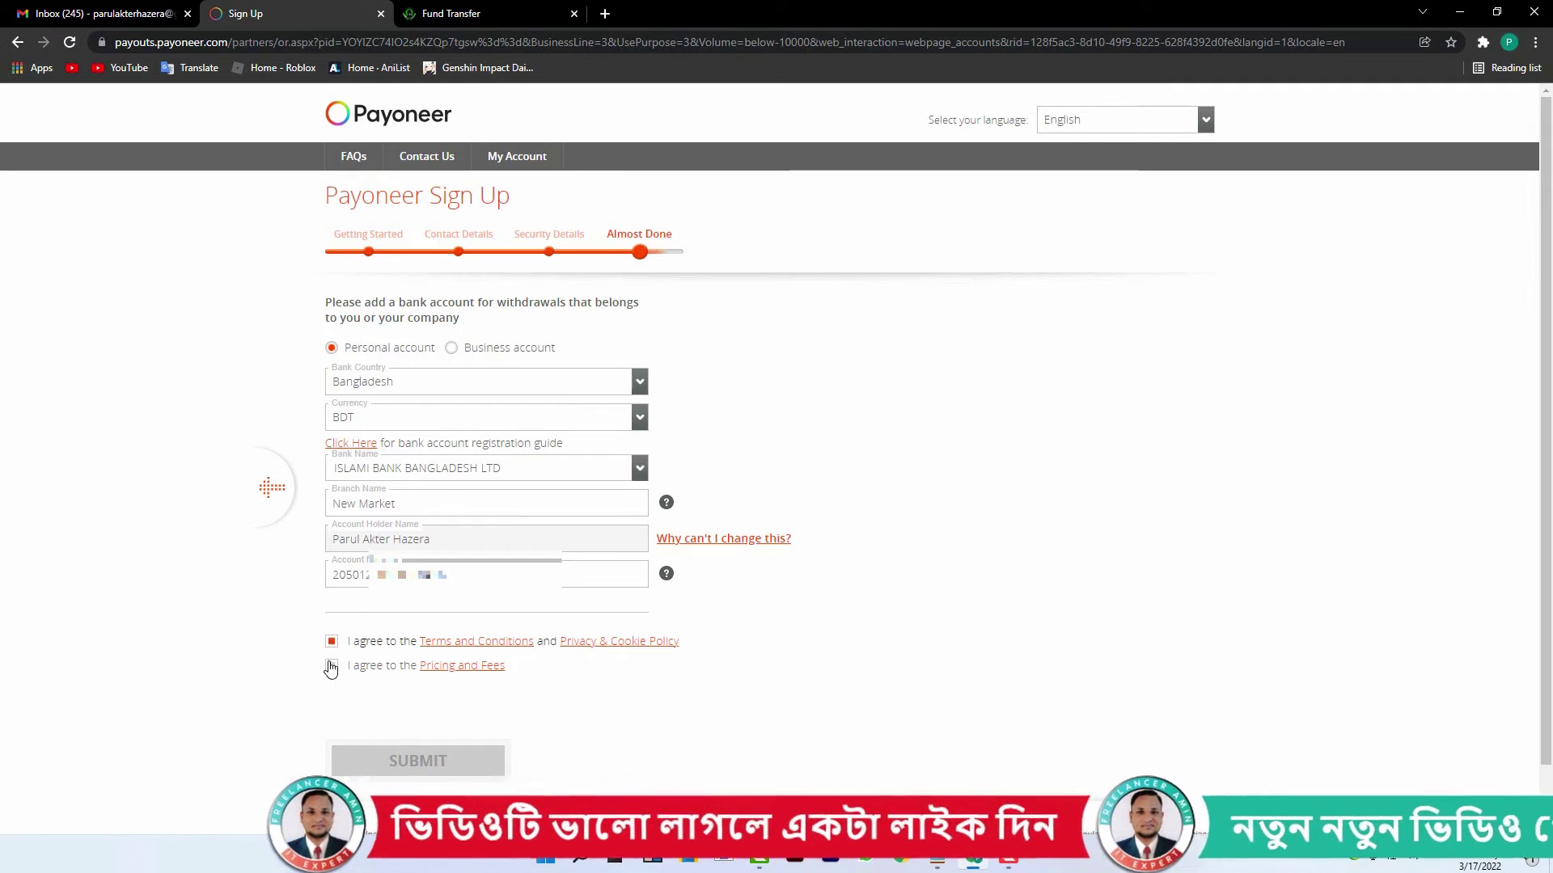
pyautogui.click(332, 665)
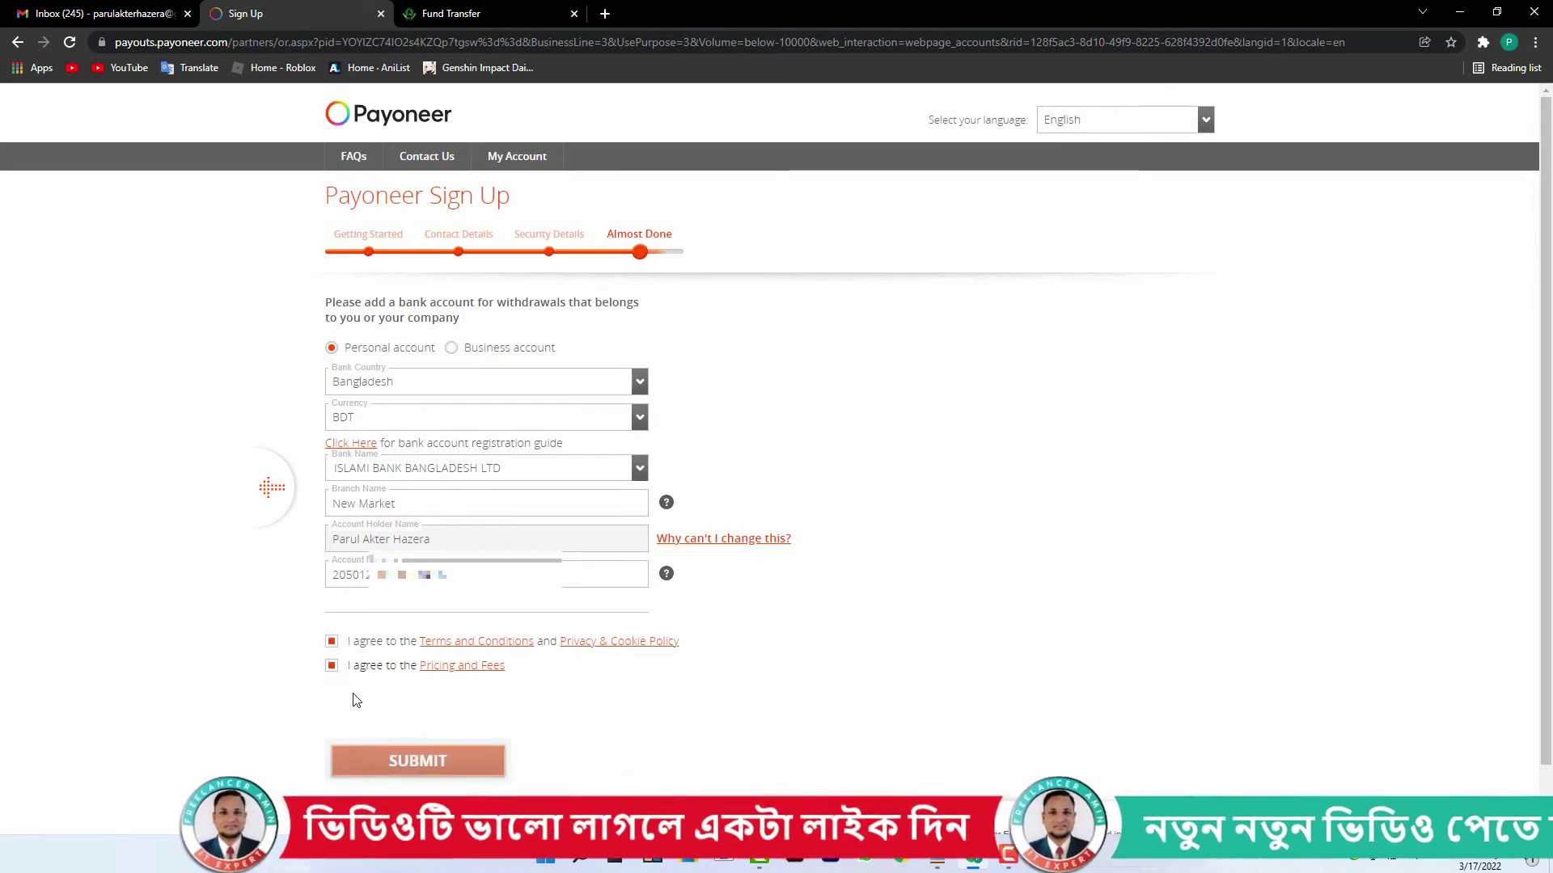
pyautogui.click(462, 766)
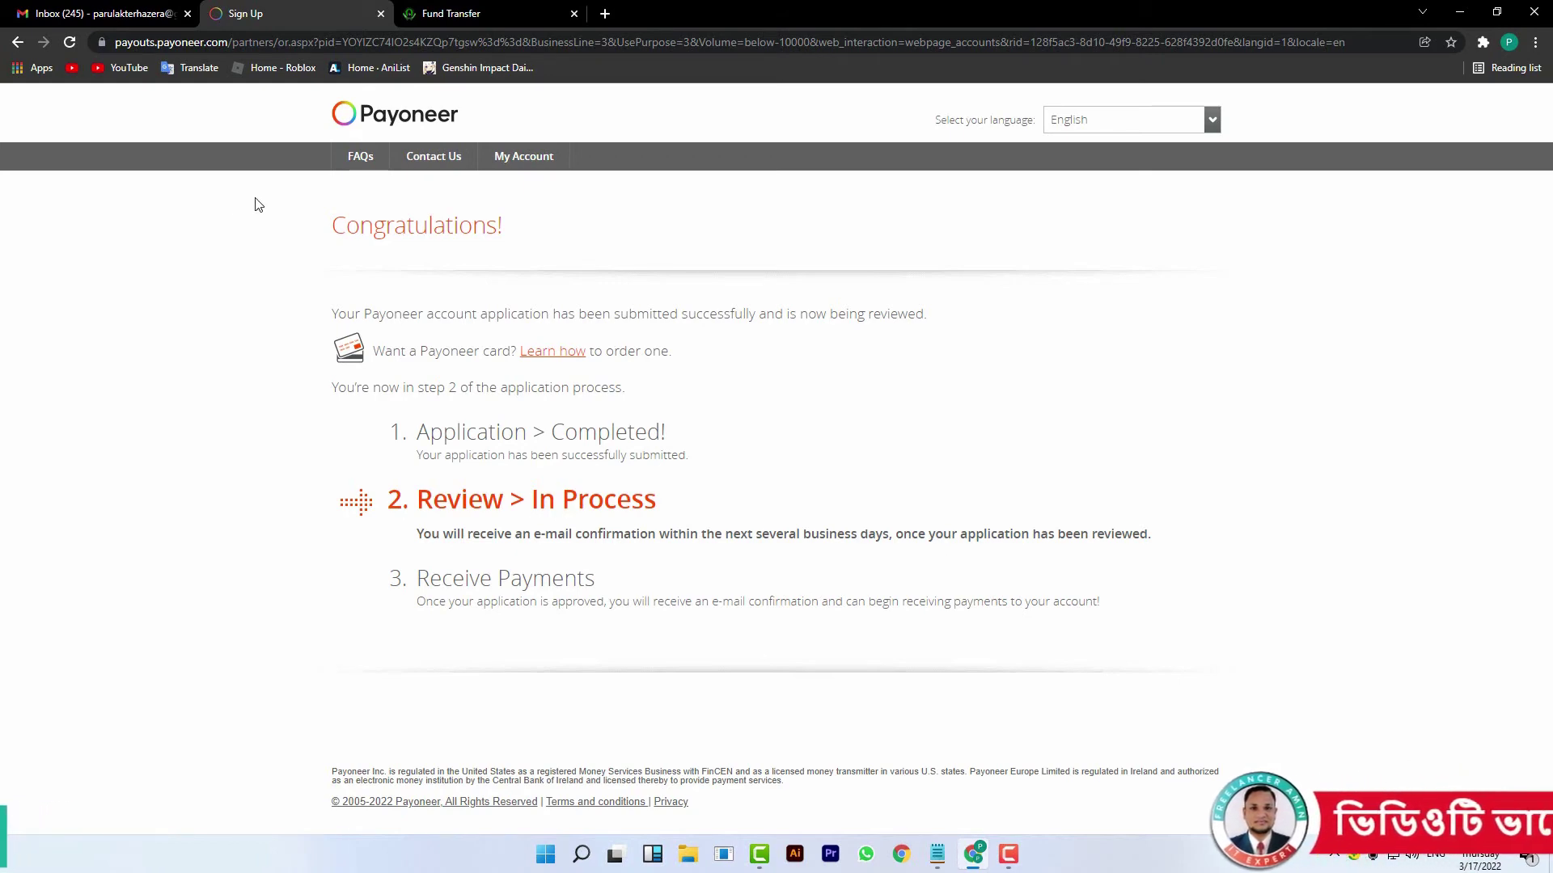
# - Refresh the Gmail inbox until Payoneer's mail arrives and open 'Please verify your email address'
pyautogui.click(95, 15)
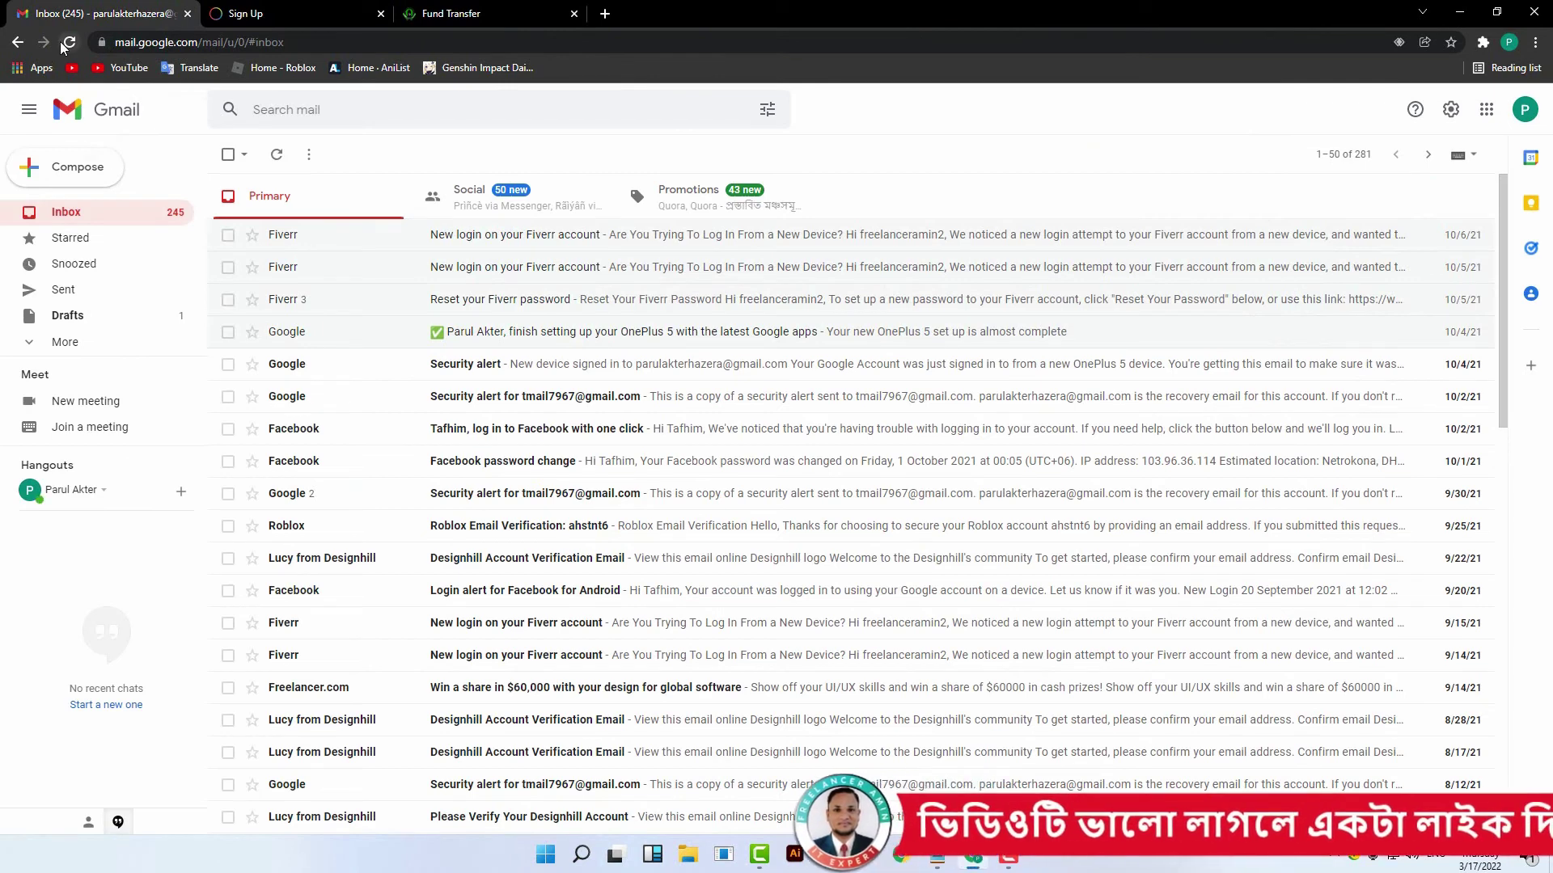
pyautogui.click(70, 42)
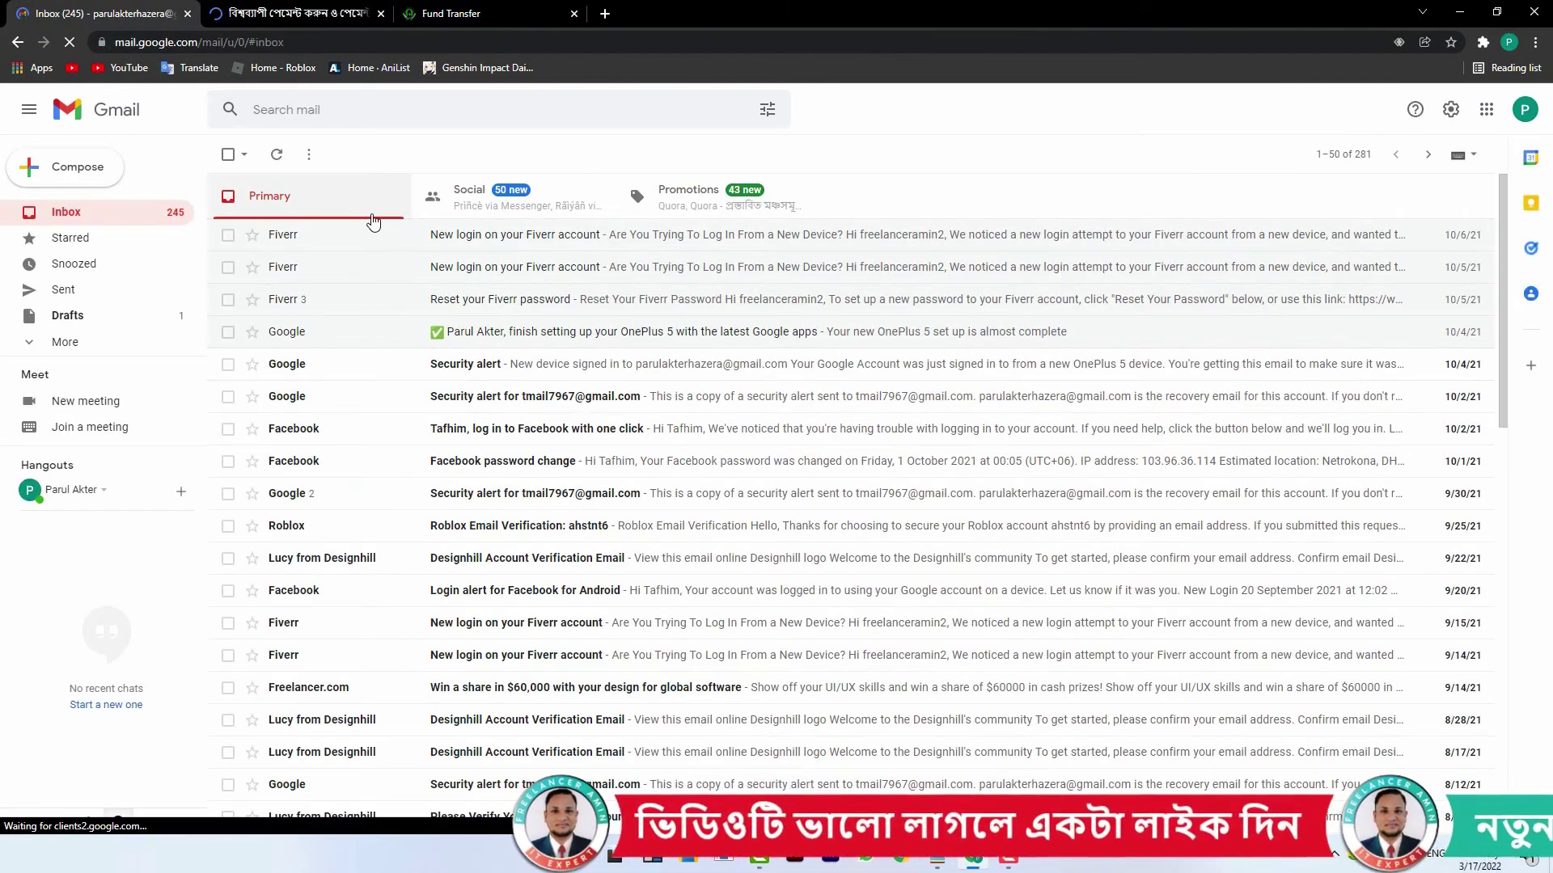
pyautogui.click(69, 44)
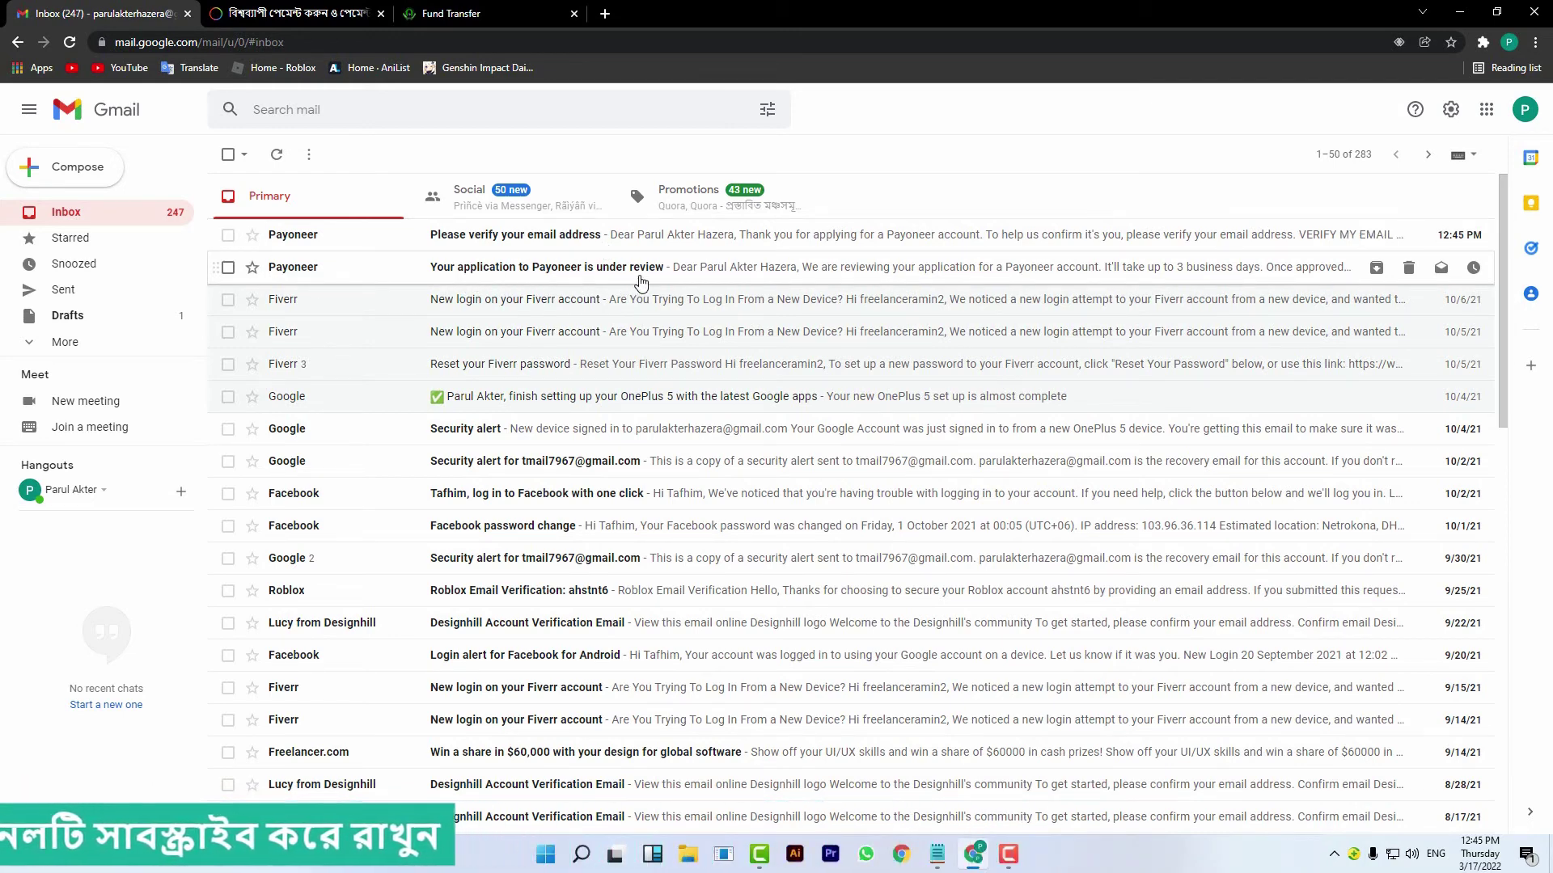
pyautogui.click(523, 245)
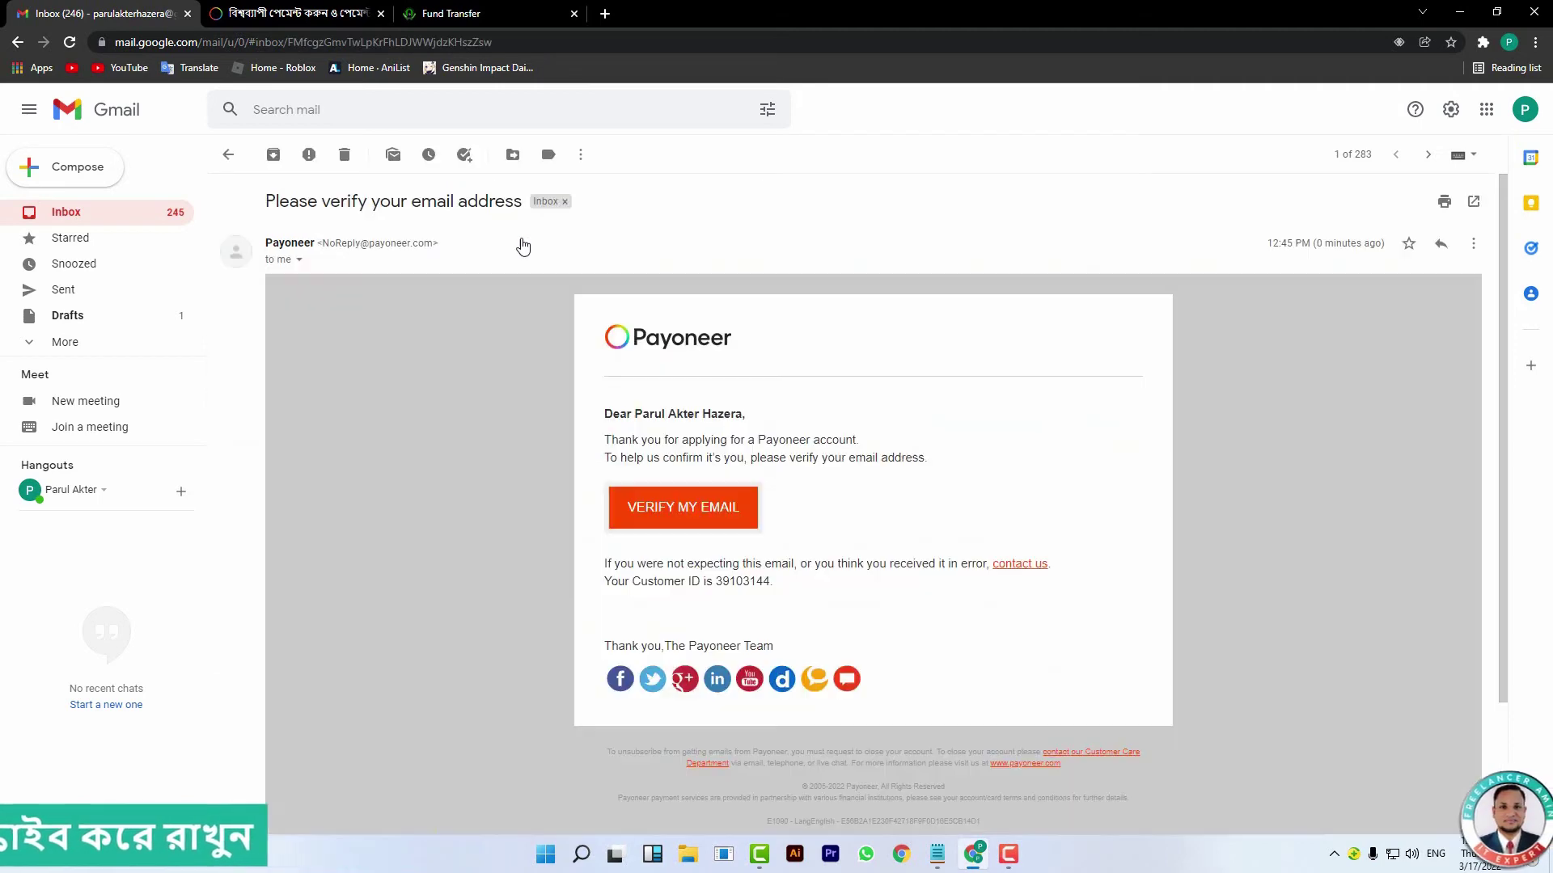
# - Verify the email through the message's link, then go to Payoneer's Sign In page
pyautogui.click(691, 518)
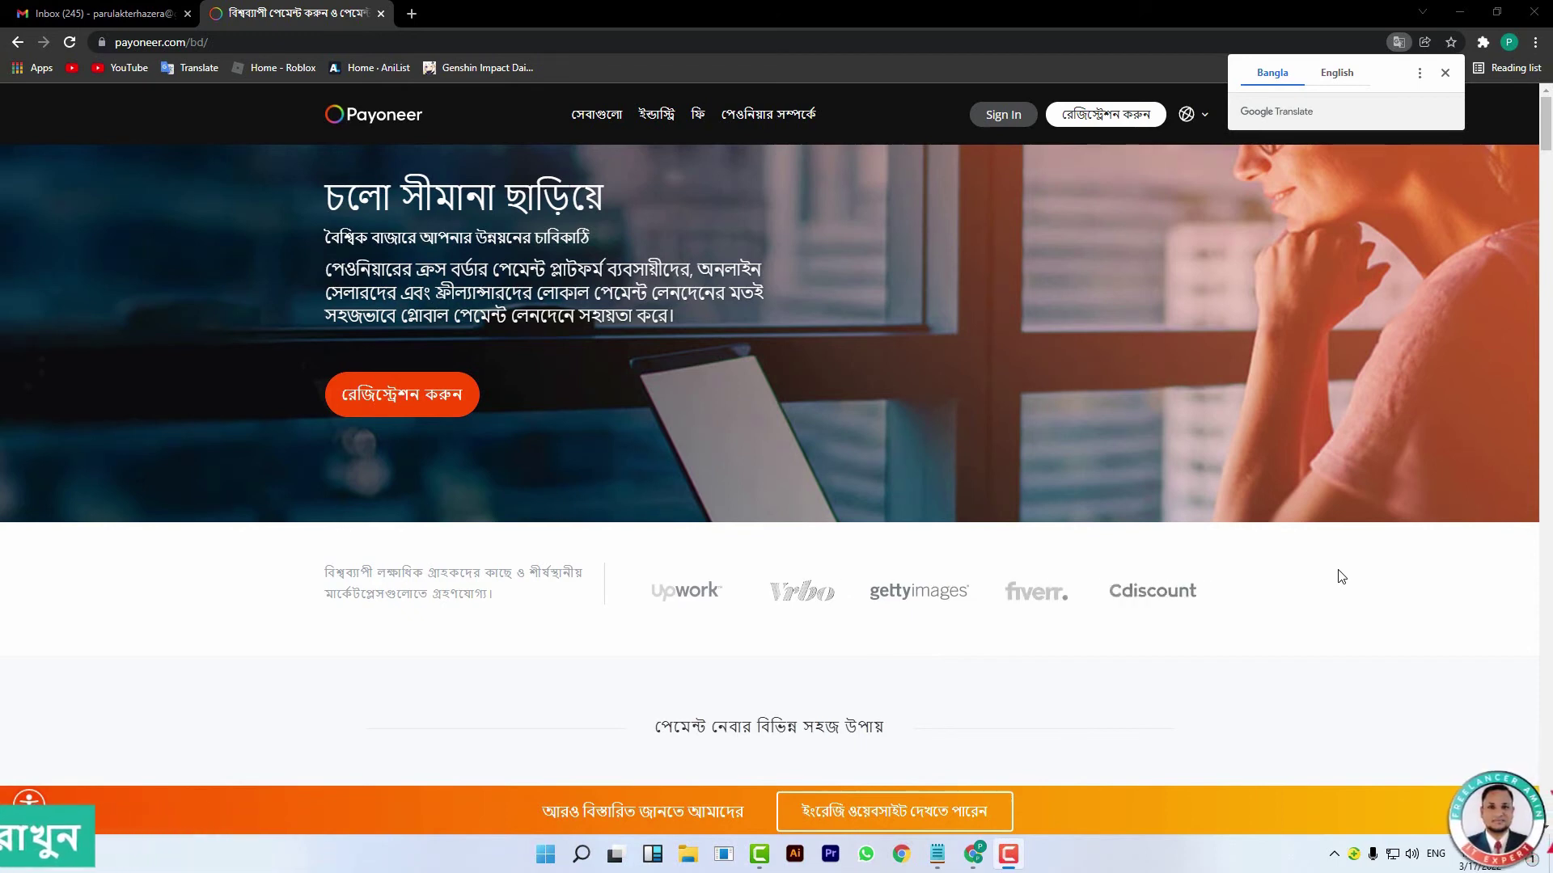
pyautogui.click(993, 118)
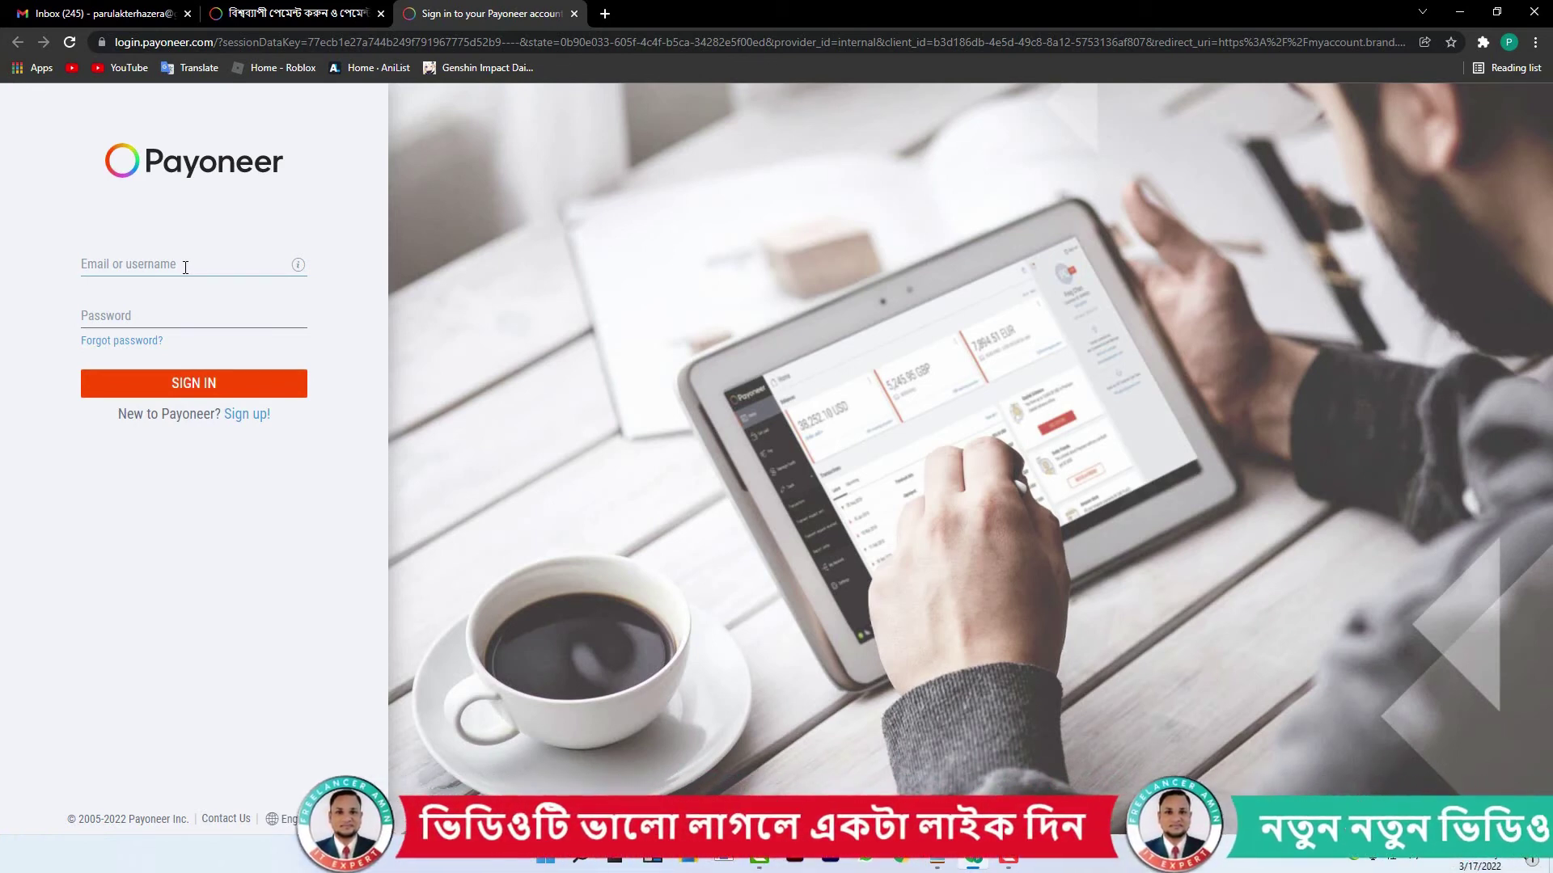
# - Sign in to Payoneer using Chrome's saved login credentials
pyautogui.click(185, 268)
pyautogui.click(177, 295)
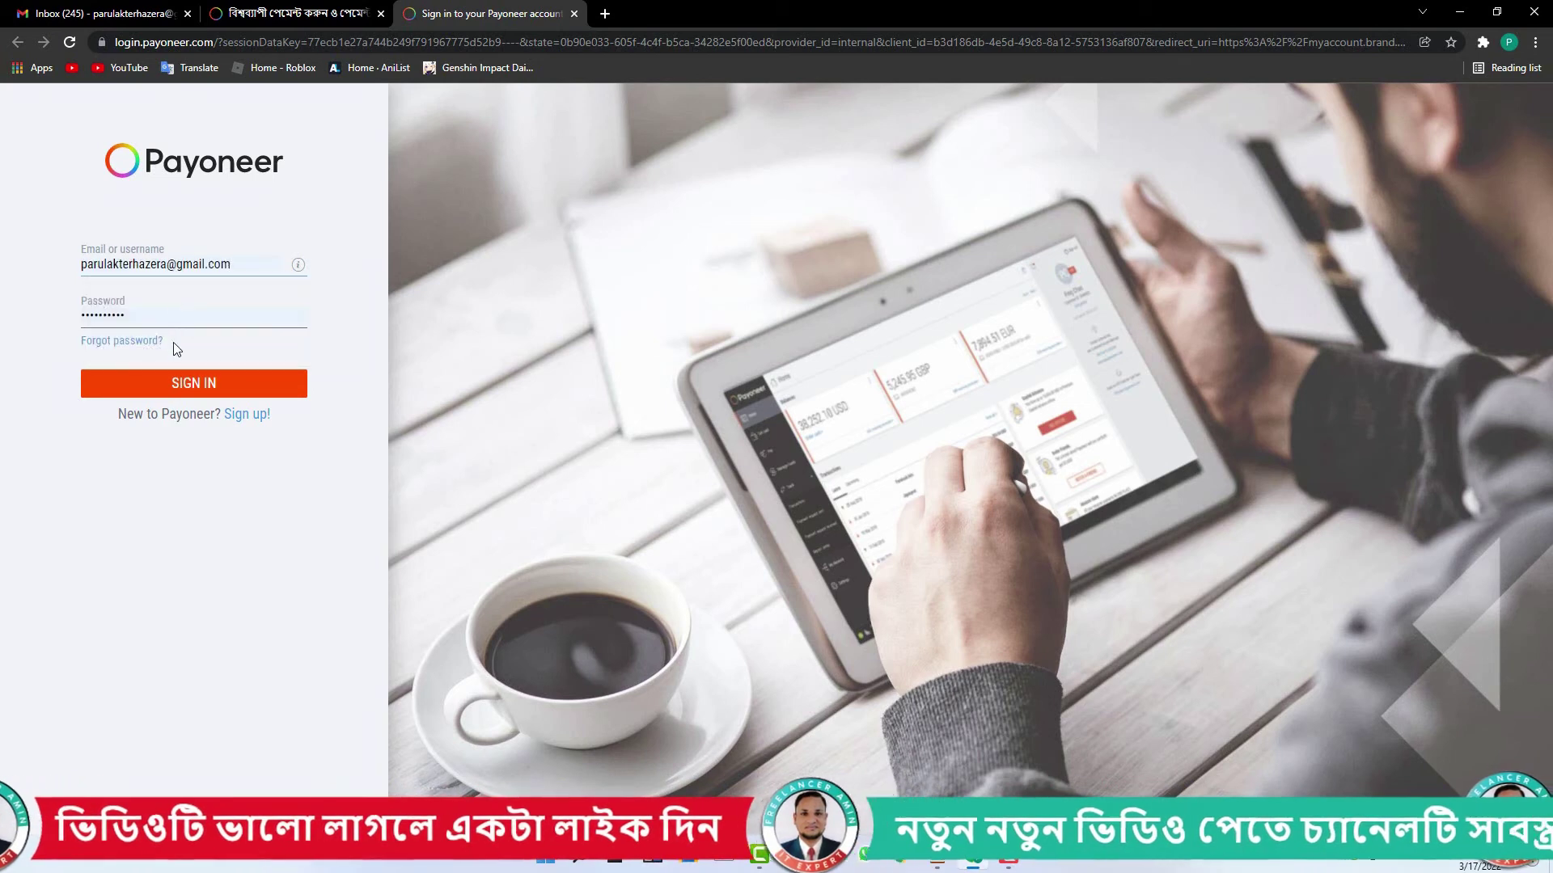
pyautogui.click(207, 394)
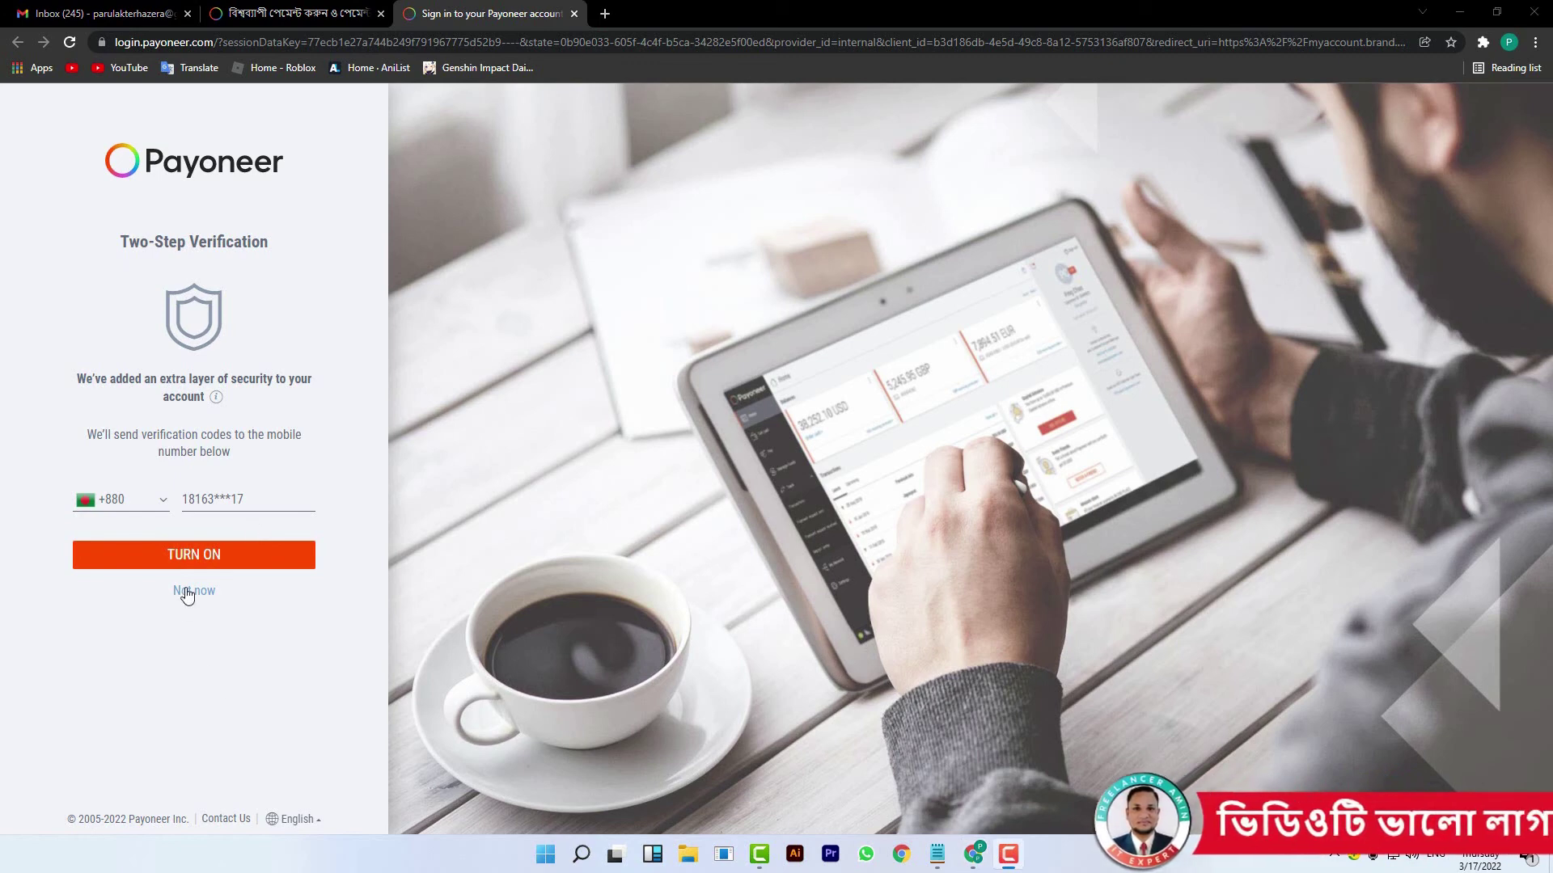
# - Turn on two-step verification and submit the SMS code received
pyautogui.click(215, 562)
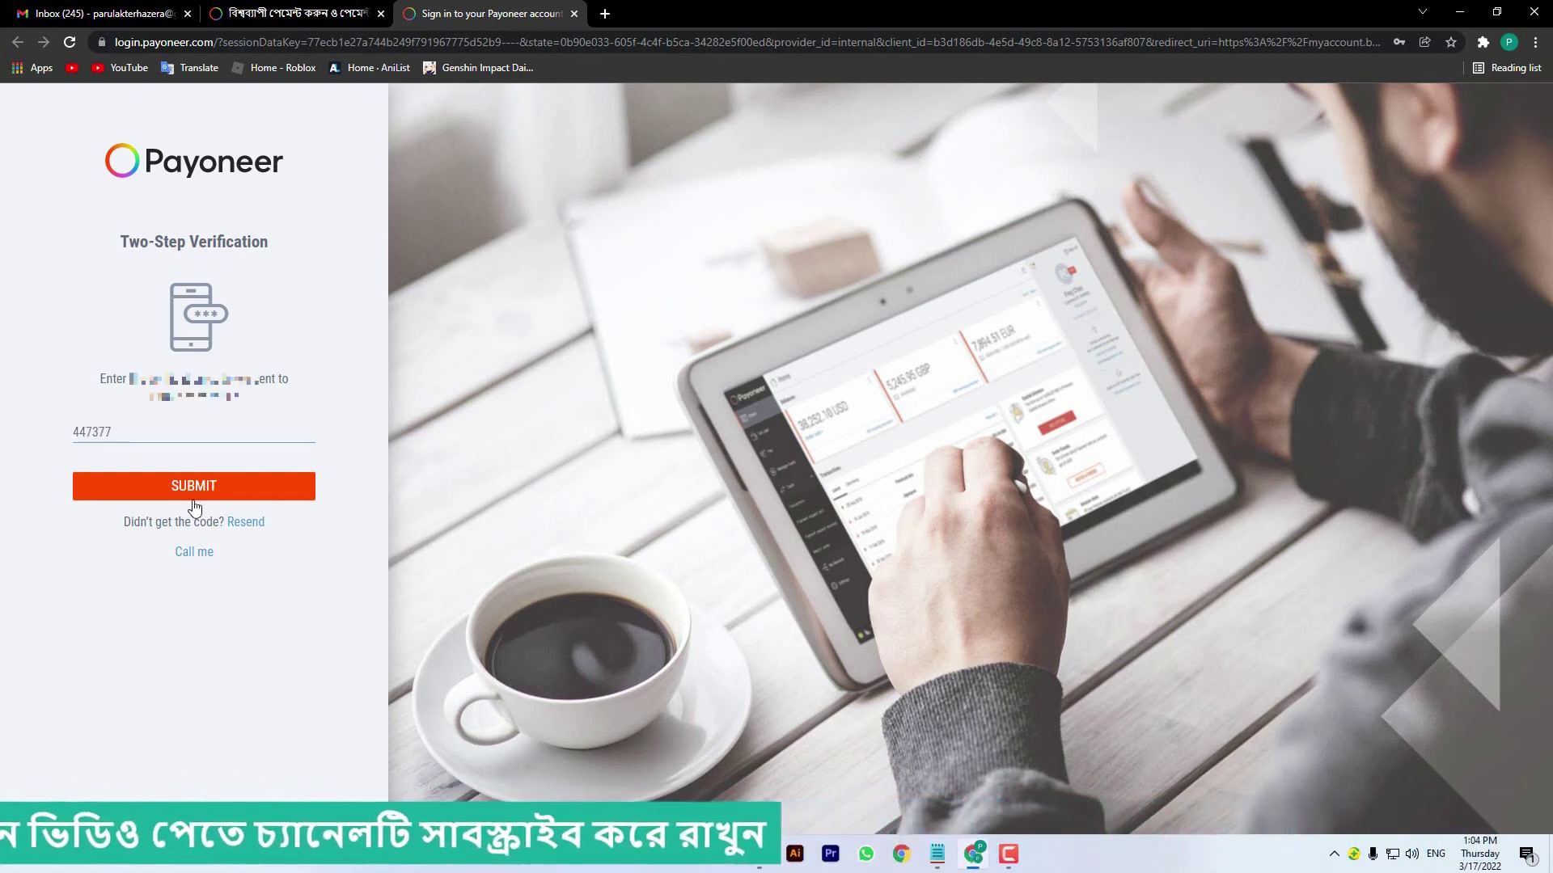
pyautogui.press('Return')
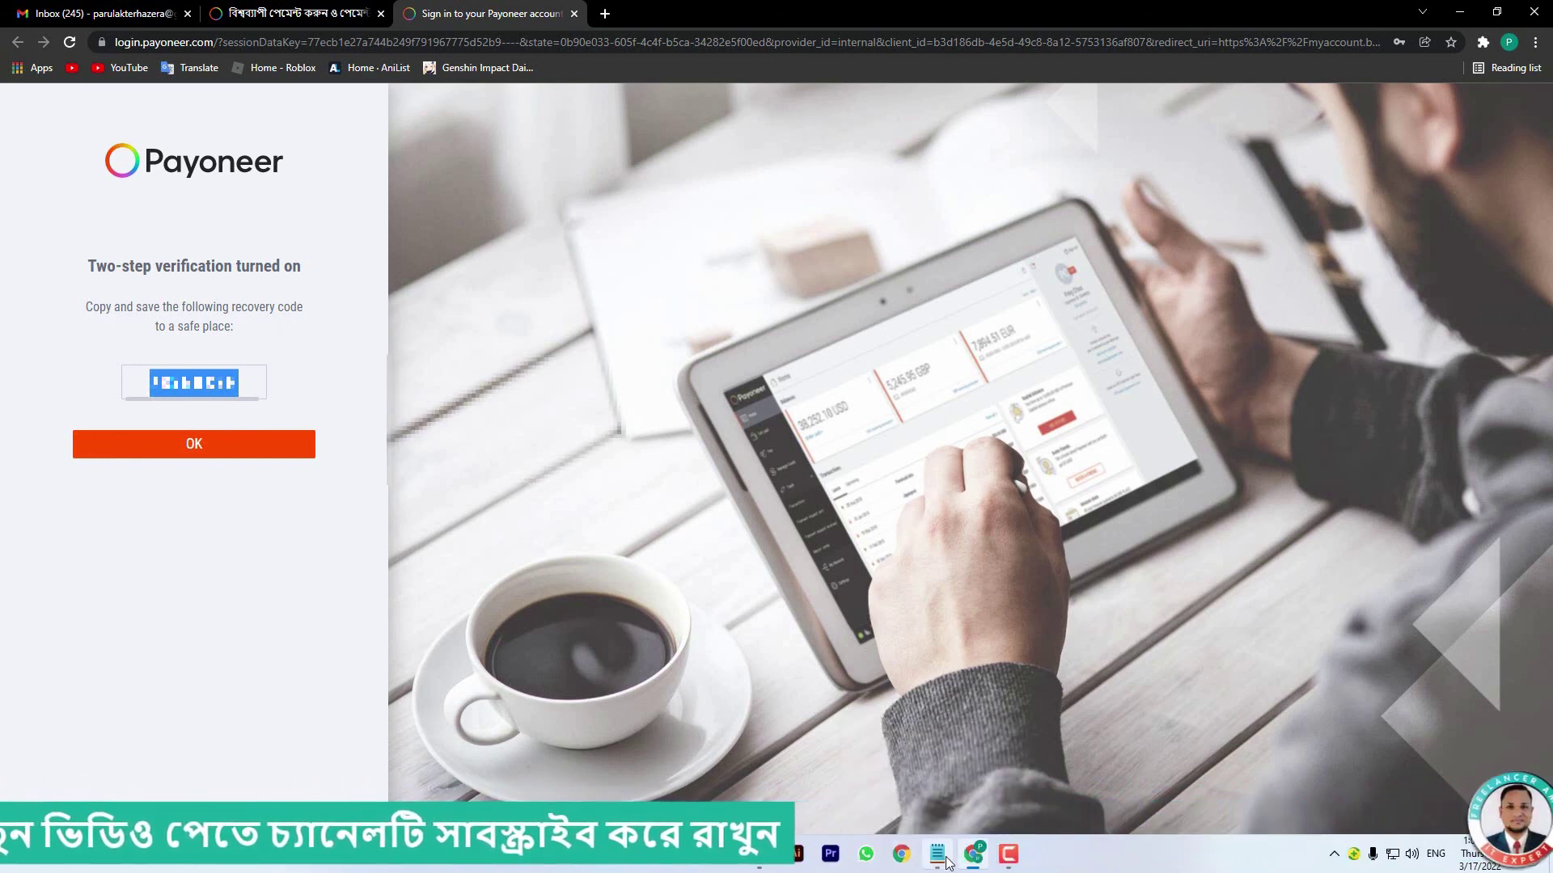
# - Store the recovery code in Notepad, then confirm to continue to the My Account dashboard
pyautogui.click(936, 853)
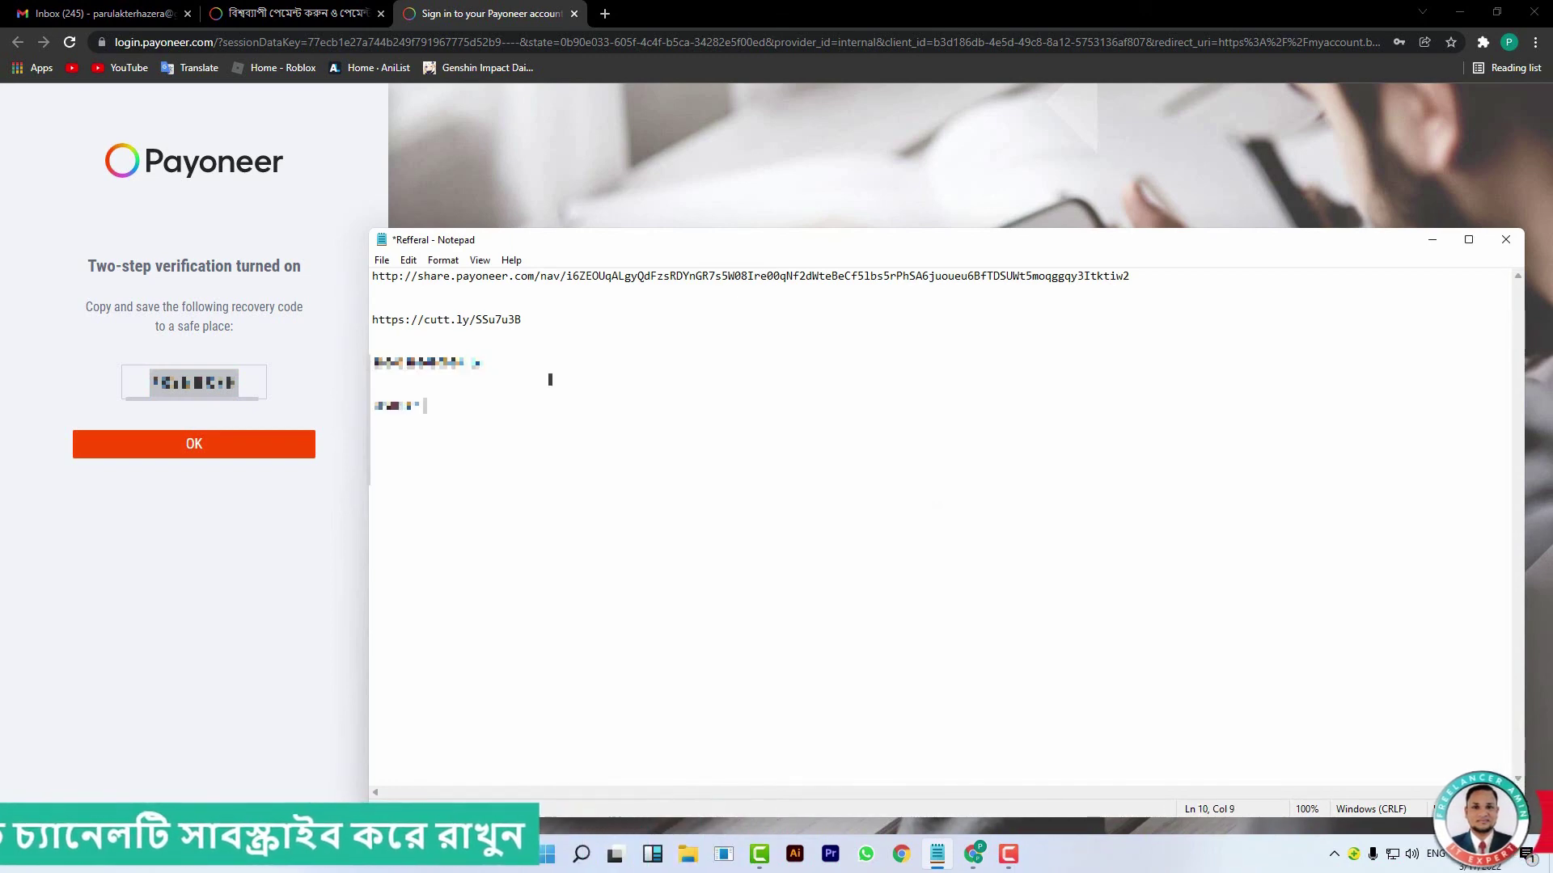
pyautogui.click(1430, 243)
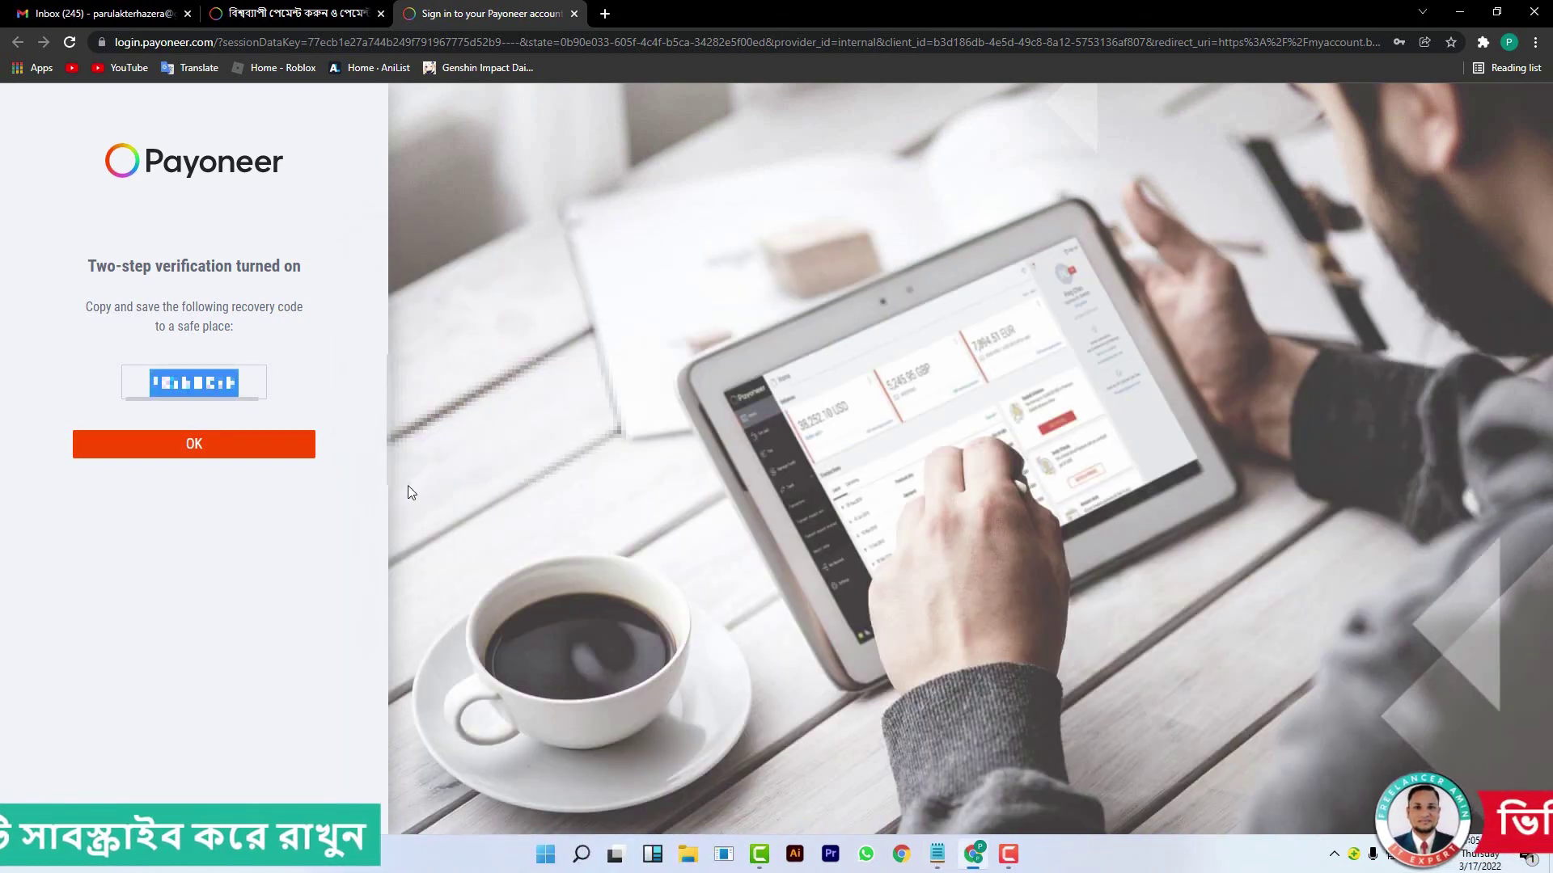
pyautogui.click(194, 460)
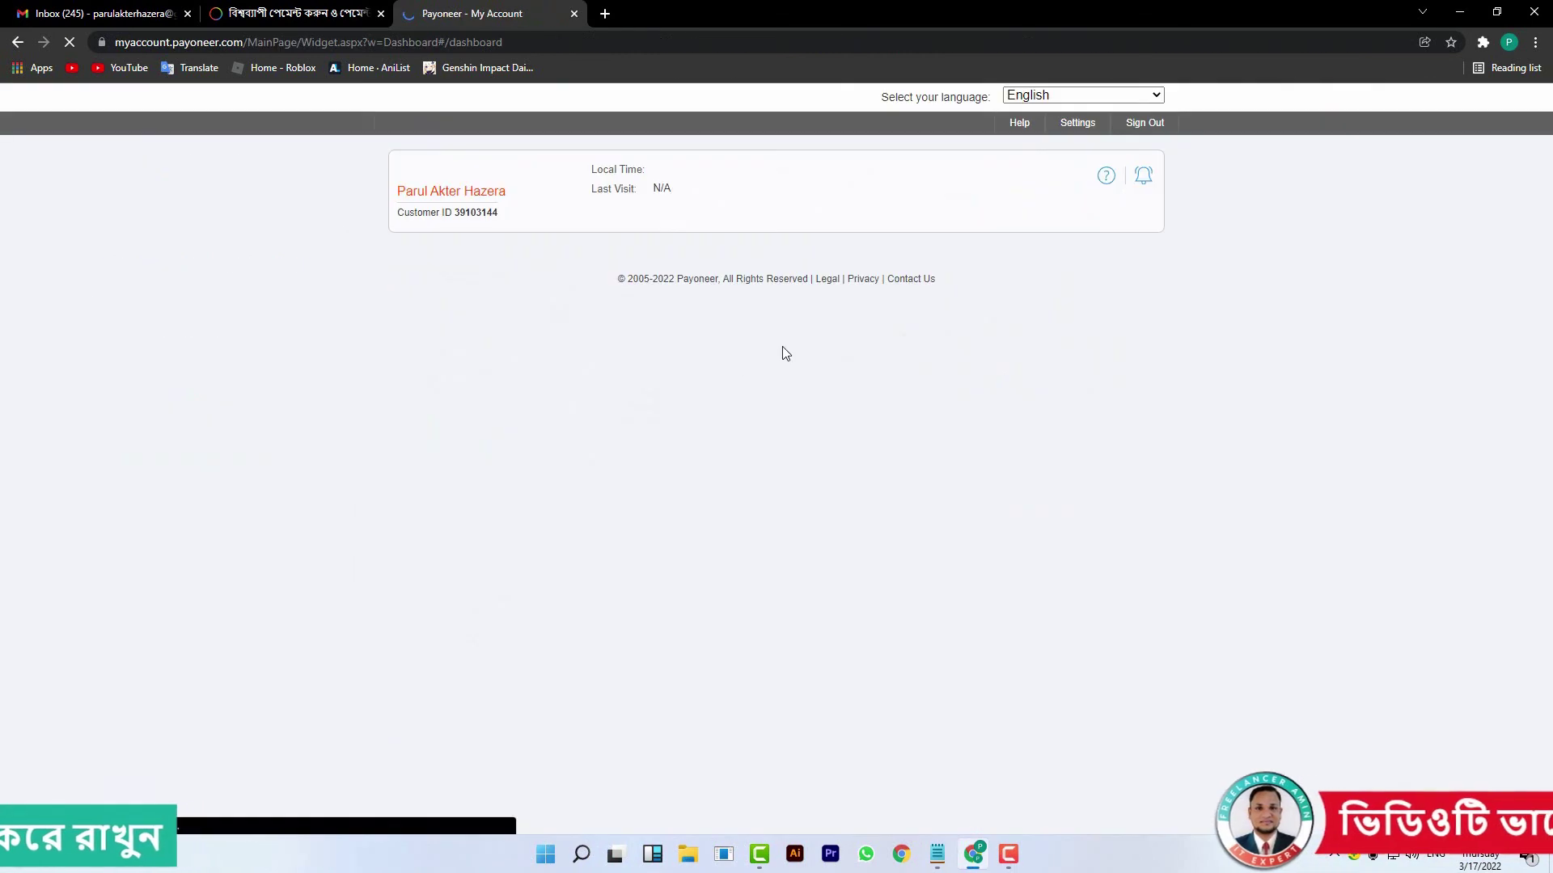